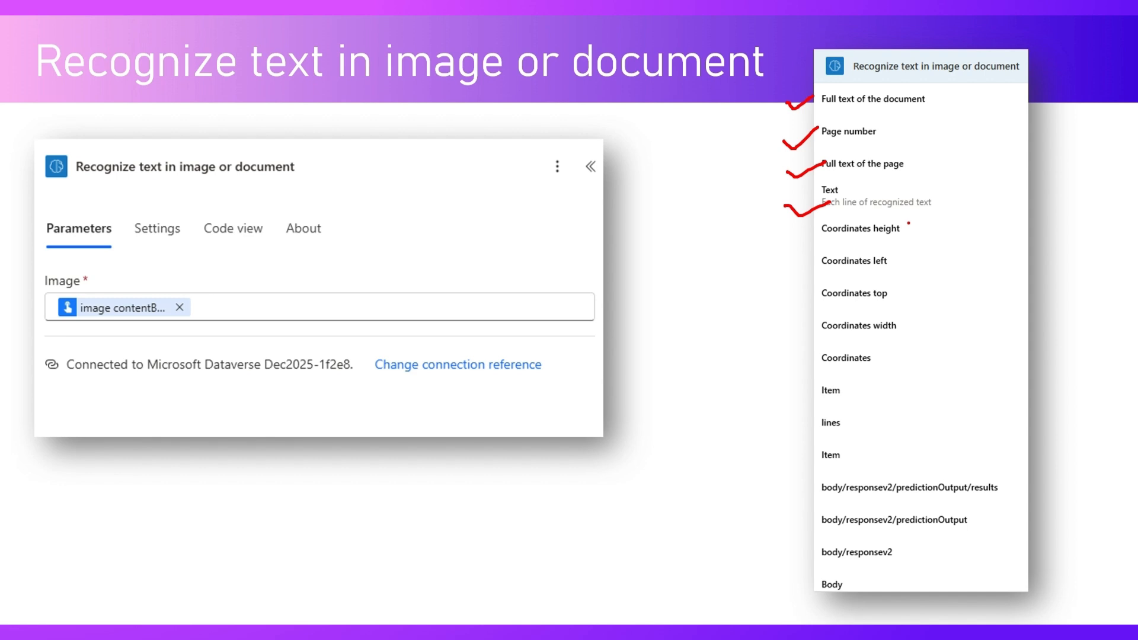
{"action": "mouse_move", "coordinate": [907, 223]}
{"action": "left_mouse_down"}
{"action": "mouse_move", "coordinate": [895, 276]}
{"action": "mouse_move", "coordinate": [903, 342]}
{"action": "mouse_move", "coordinate": [890, 360]}
{"action": "left_mouse_up"}
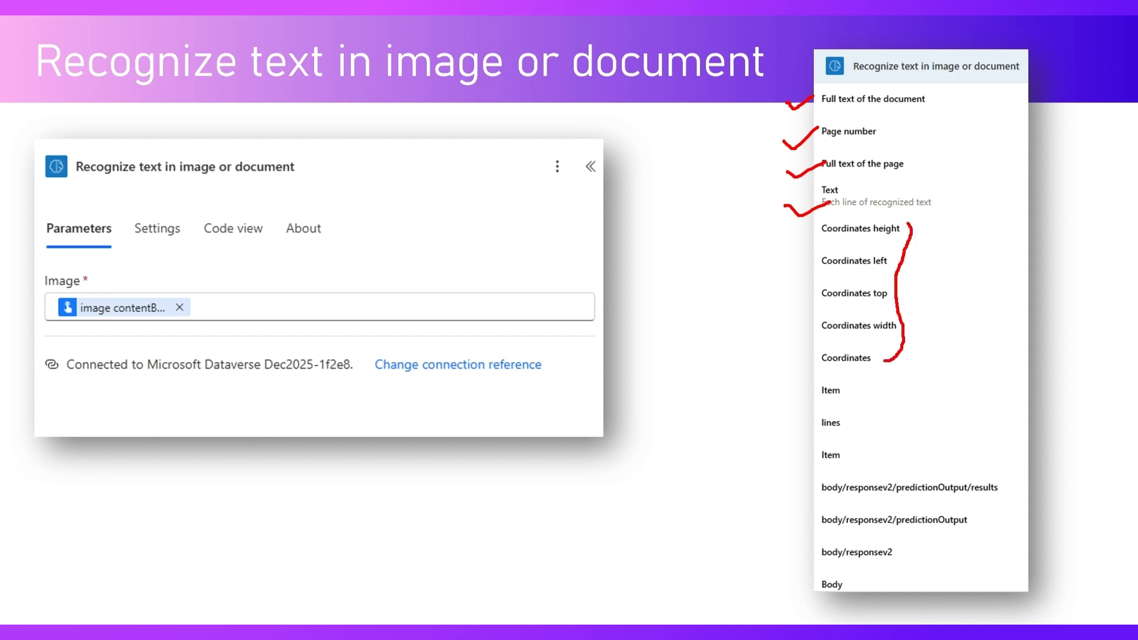
{"action": "left_click_drag", "start_coordinate": [796, 393], "coordinate": [820, 380]}
{"action": "mouse_move", "coordinate": [786, 422]}
{"action": "left_mouse_down"}
{"action": "mouse_move", "coordinate": [794, 431]}
{"action": "mouse_move", "coordinate": [840, 413]}
{"action": "left_mouse_up"}
{"action": "mouse_move", "coordinate": [786, 456]}
{"action": "left_mouse_down"}
{"action": "mouse_move", "coordinate": [848, 447]}
{"action": "mouse_move", "coordinate": [756, 602]}
{"action": "mouse_move", "coordinate": [727, 486]}
{"action": "left_mouse_up"}
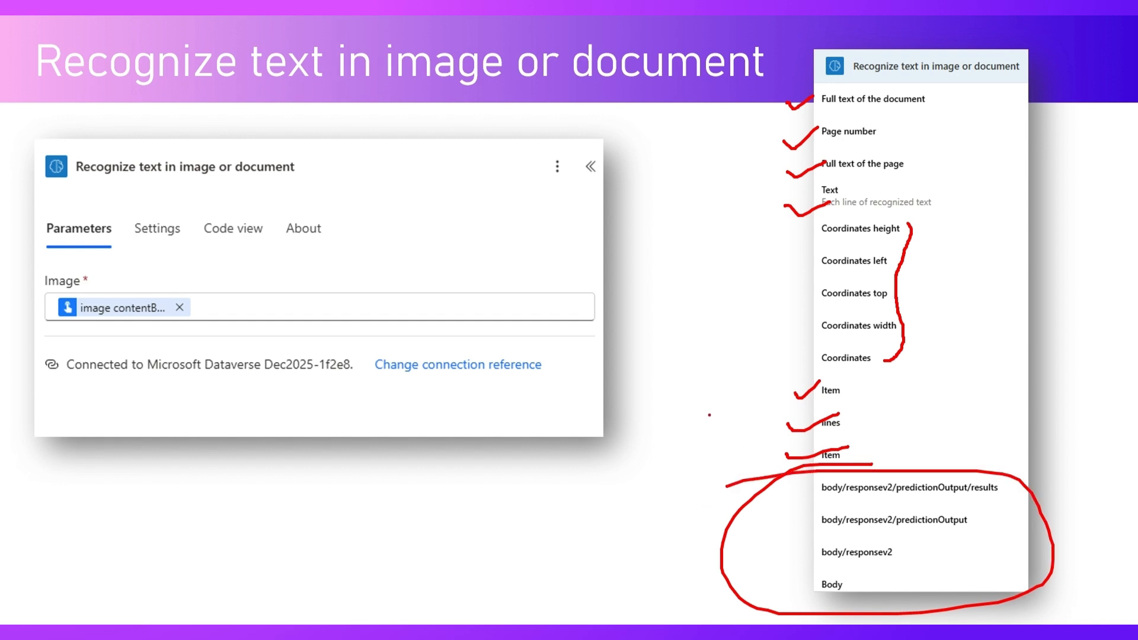
{"action": "key", "text": "Escape"}
{"action": "left_click", "coordinate": [694, 367]}
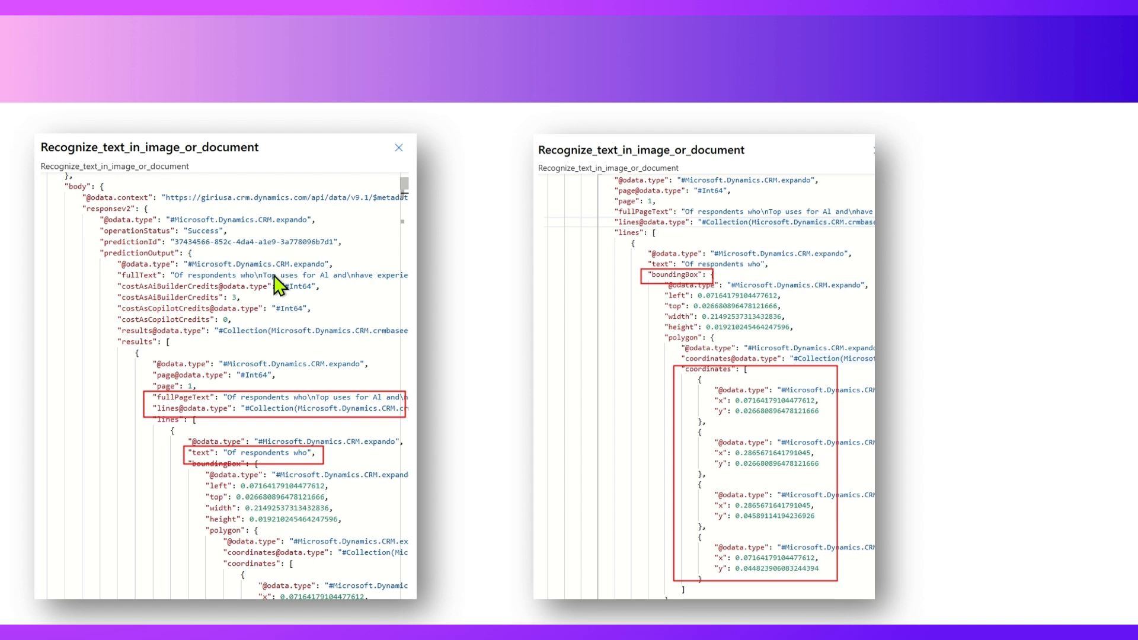
{"action": "key", "text": "ctrl+p"}
{"action": "left_click_drag", "start_coordinate": [202, 377], "coordinate": [244, 360]}
{"action": "left_click_drag", "start_coordinate": [161, 449], "coordinate": [207, 435]}
{"action": "left_click_drag", "start_coordinate": [123, 397], "coordinate": [168, 378]}
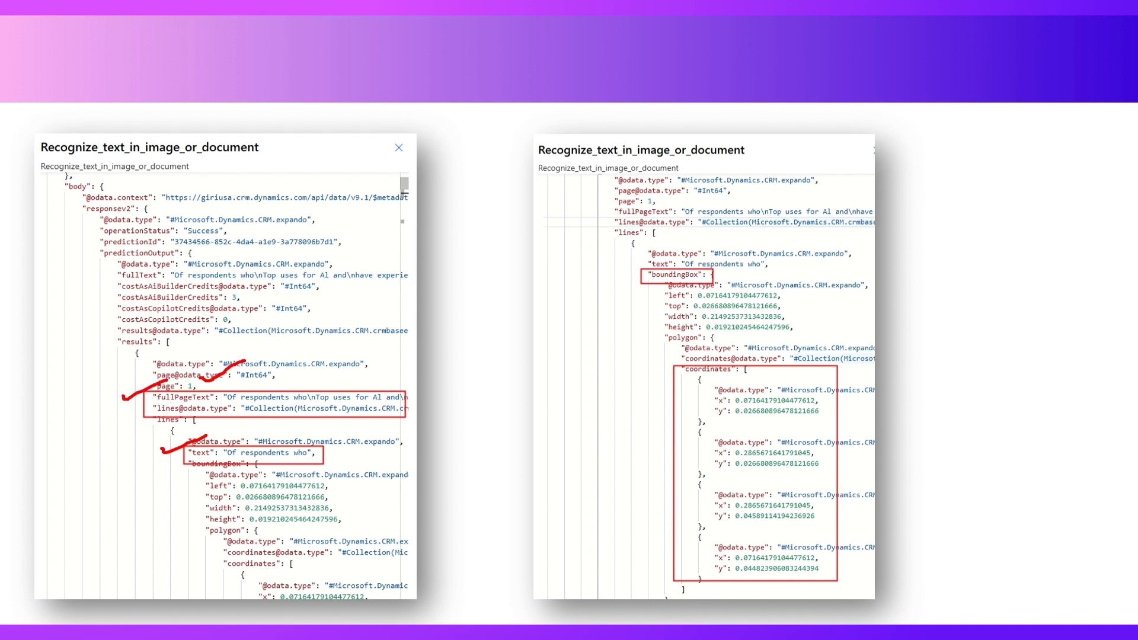
{"action": "left_click_drag", "start_coordinate": [146, 424], "coordinate": [173, 425]}
{"action": "left_click_drag", "start_coordinate": [622, 280], "coordinate": [652, 267]}
{"action": "left_click_drag", "start_coordinate": [610, 404], "coordinate": [640, 392]}
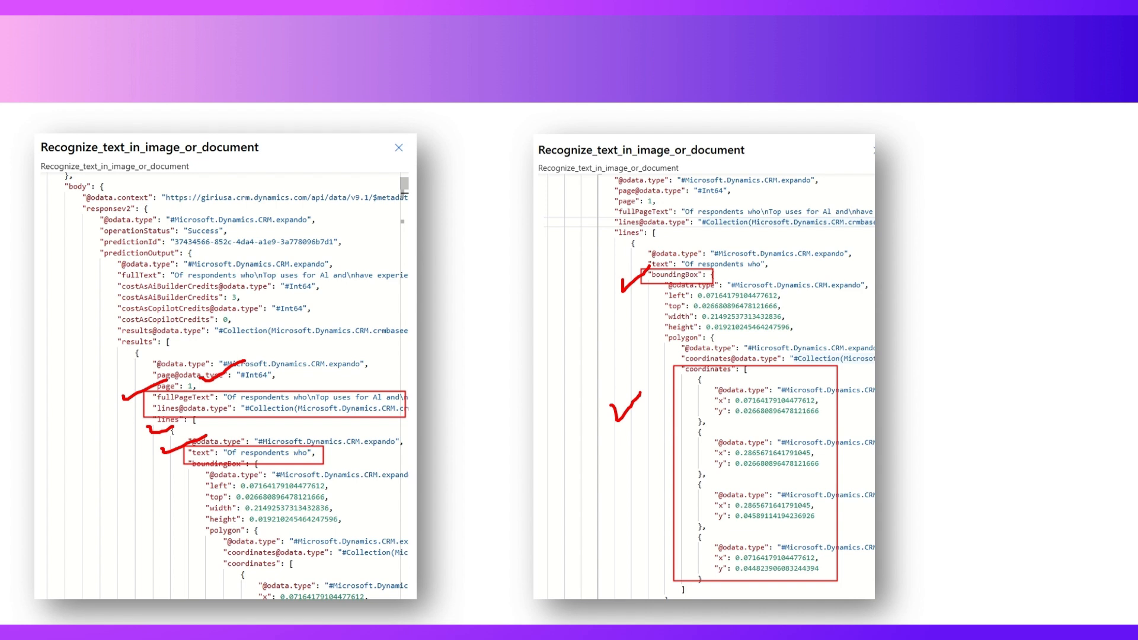
{"action": "key", "text": "e"}
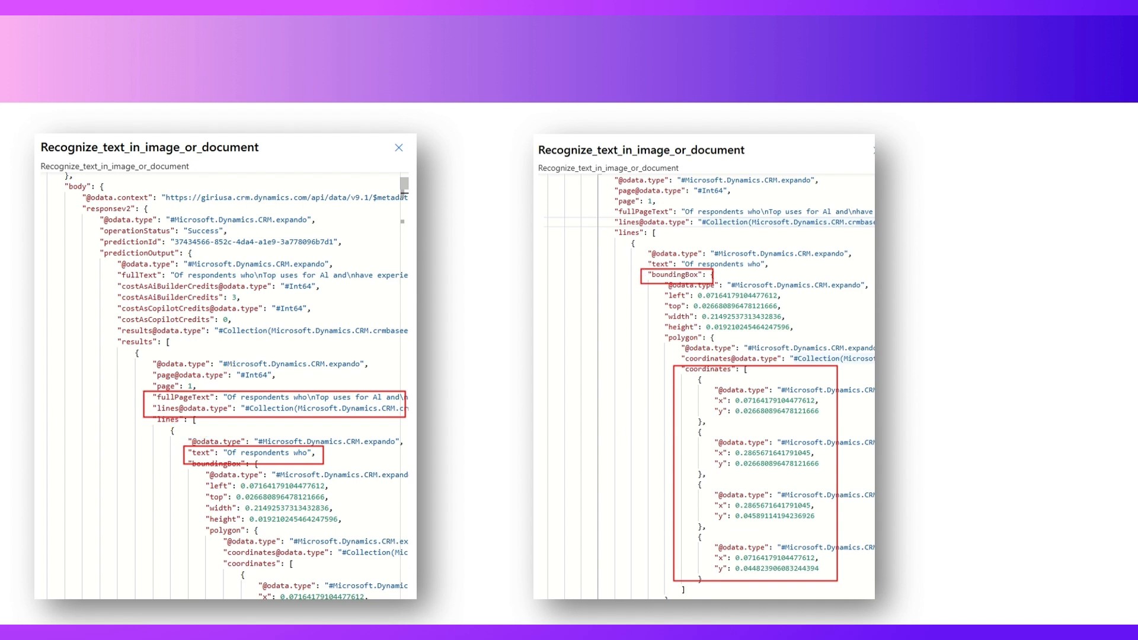
{"action": "left_click", "coordinate": [774, 356]}
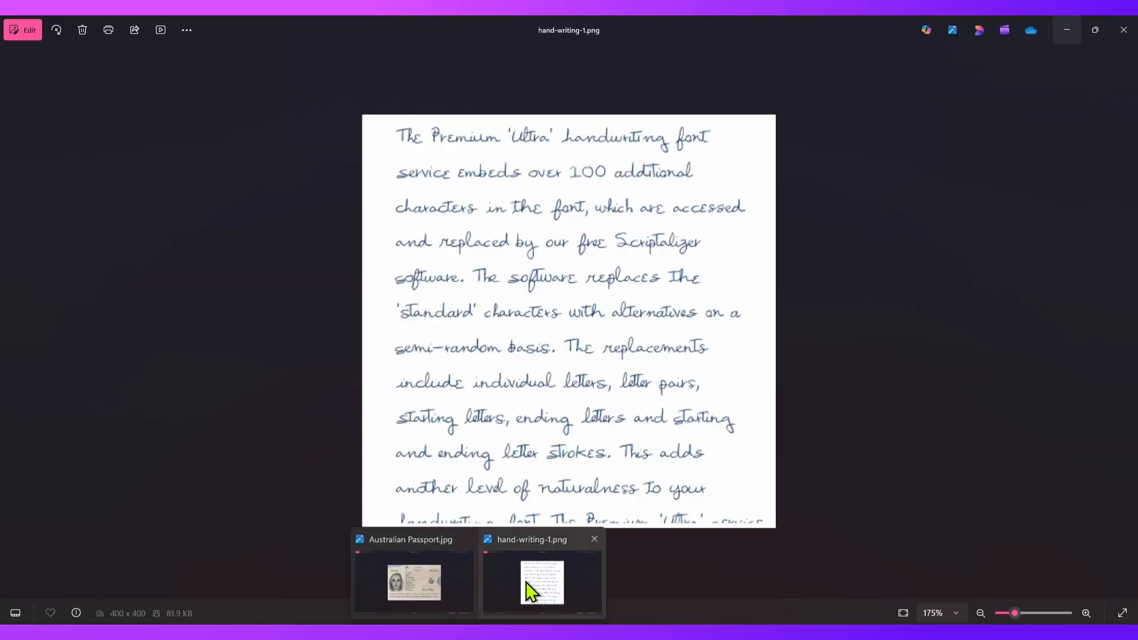
- View the sample image hand-writing-1.png, close its view and switch to the Power Automate flow editor
{"action": "left_click", "coordinate": [530, 588]}
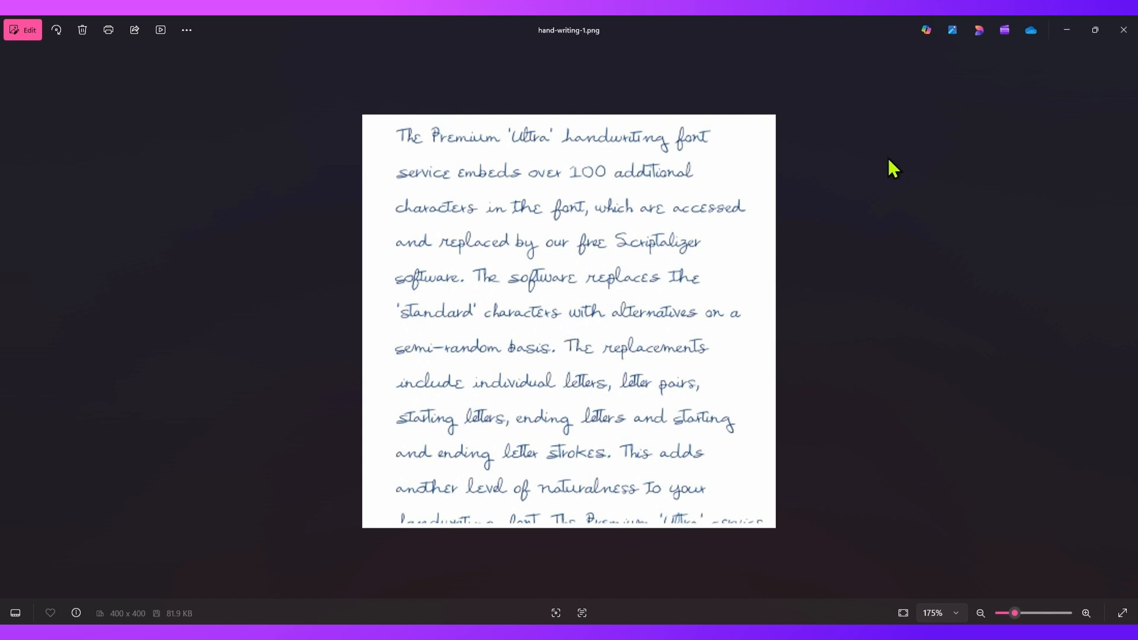
{"action": "left_click", "coordinate": [1068, 31]}
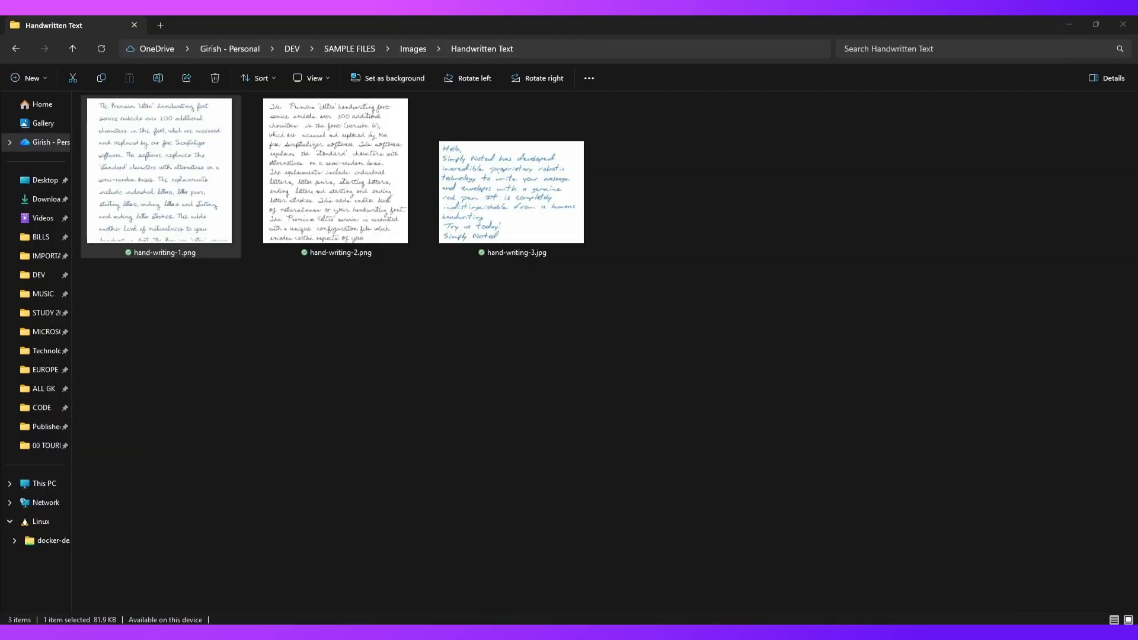
{"action": "mouse_move", "coordinate": [522, 620]}
{"action": "left_click", "coordinate": [514, 590]}
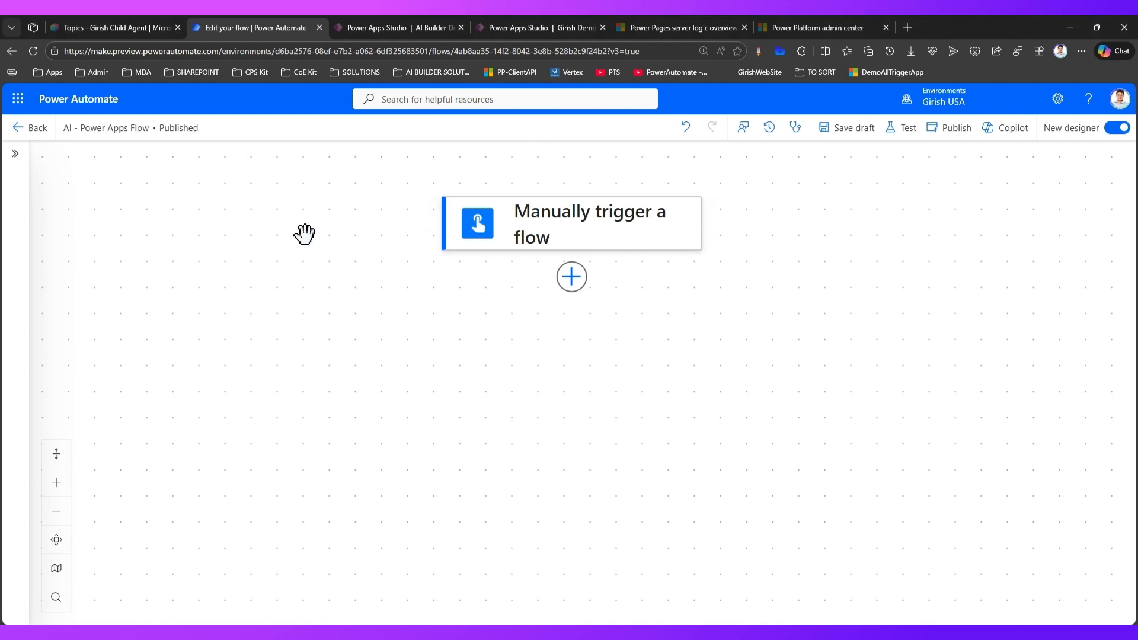
- Inspect the Submit button's OnSelect formula in the AI Builder Demo canvas app in Power Apps, and return to the flow
{"action": "left_click", "coordinate": [412, 20]}
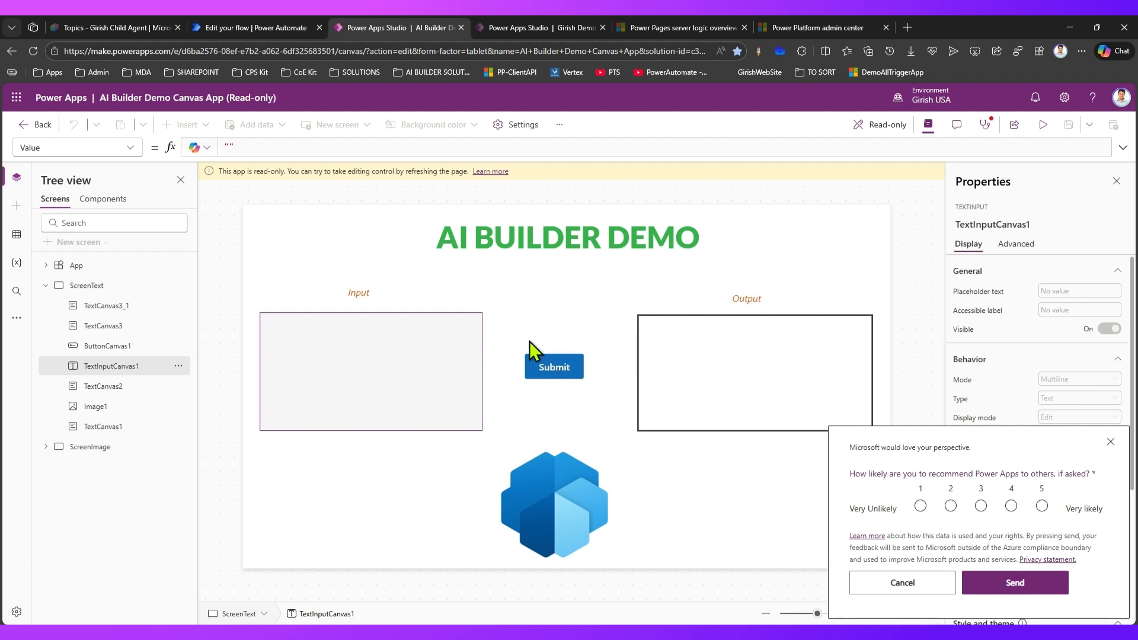
{"action": "left_click", "coordinate": [554, 359]}
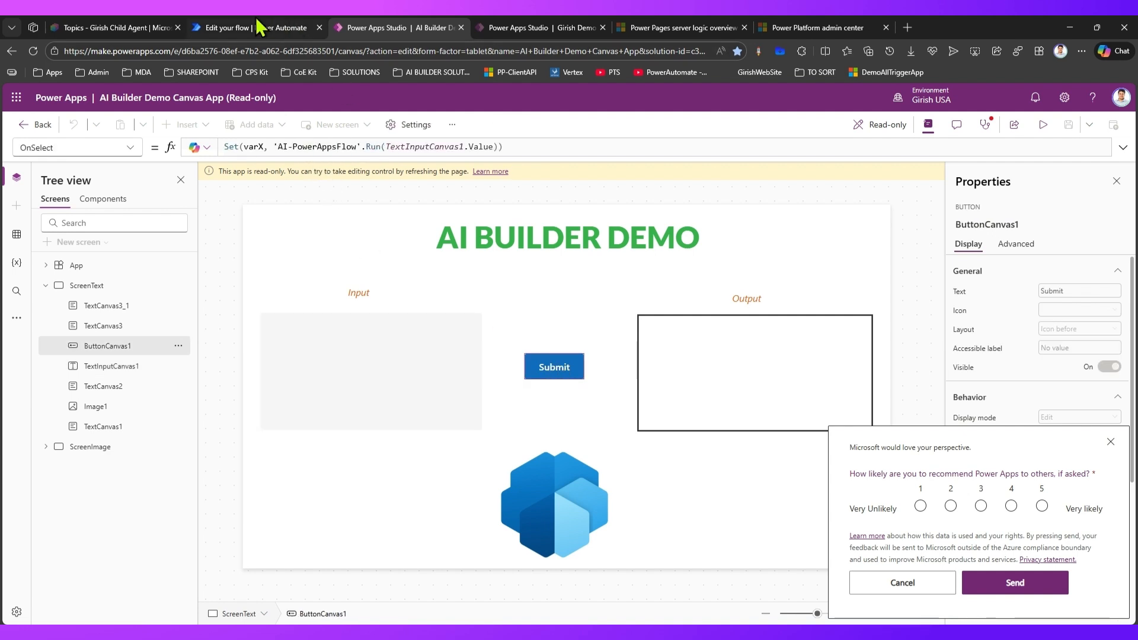
{"action": "left_click", "coordinate": [258, 26]}
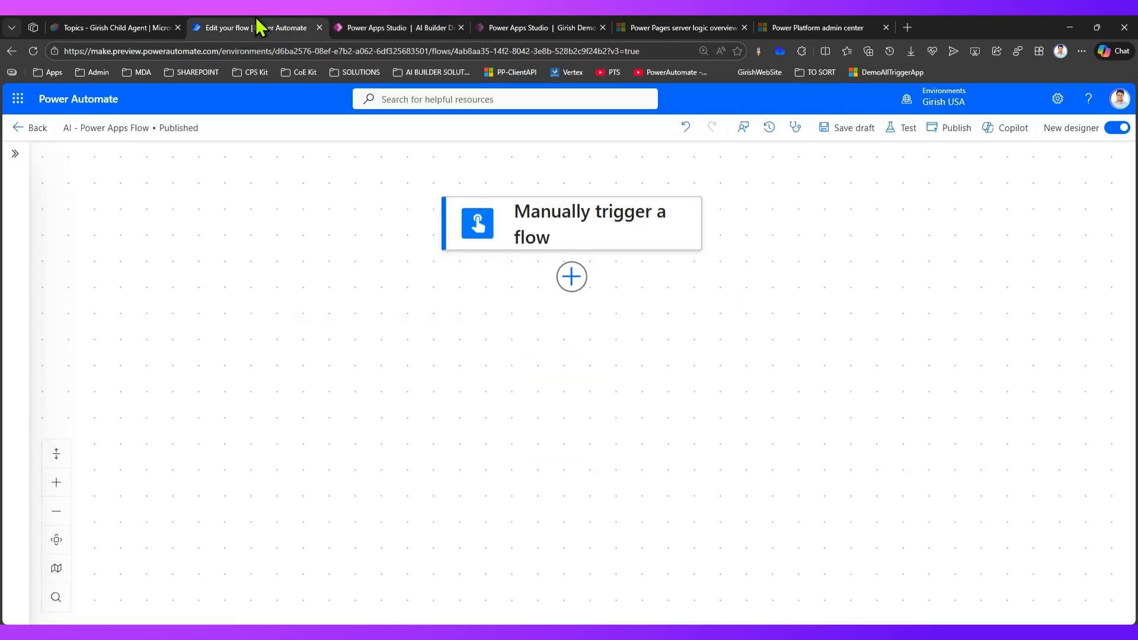
- Delete the identityDoc file input from the manual trigger
{"action": "left_click", "coordinate": [610, 237]}
{"action": "left_click", "coordinate": [392, 247]}
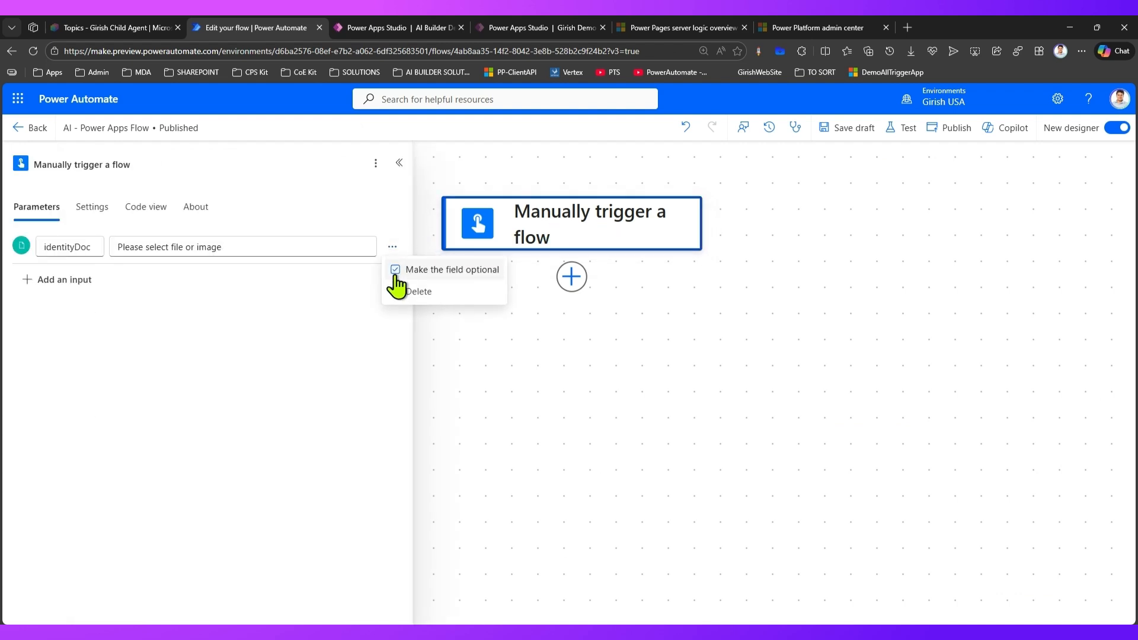
{"action": "left_click", "coordinate": [401, 293]}
- Add a File input named scannedDocument to the manual trigger
{"action": "left_click", "coordinate": [63, 248]}
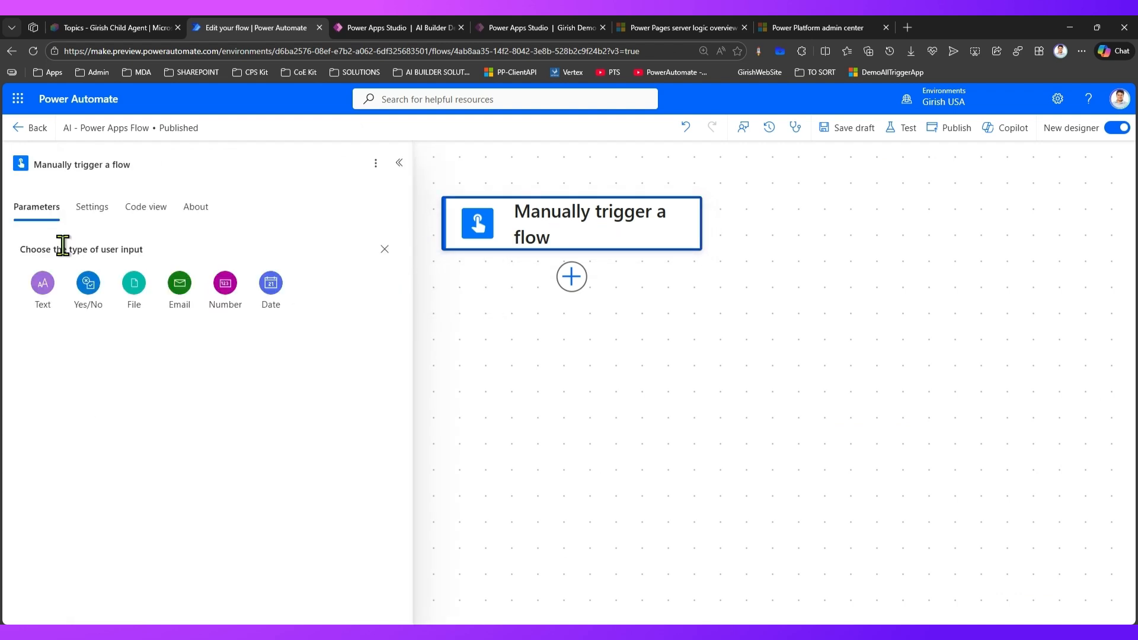
{"action": "left_click", "coordinate": [134, 284]}
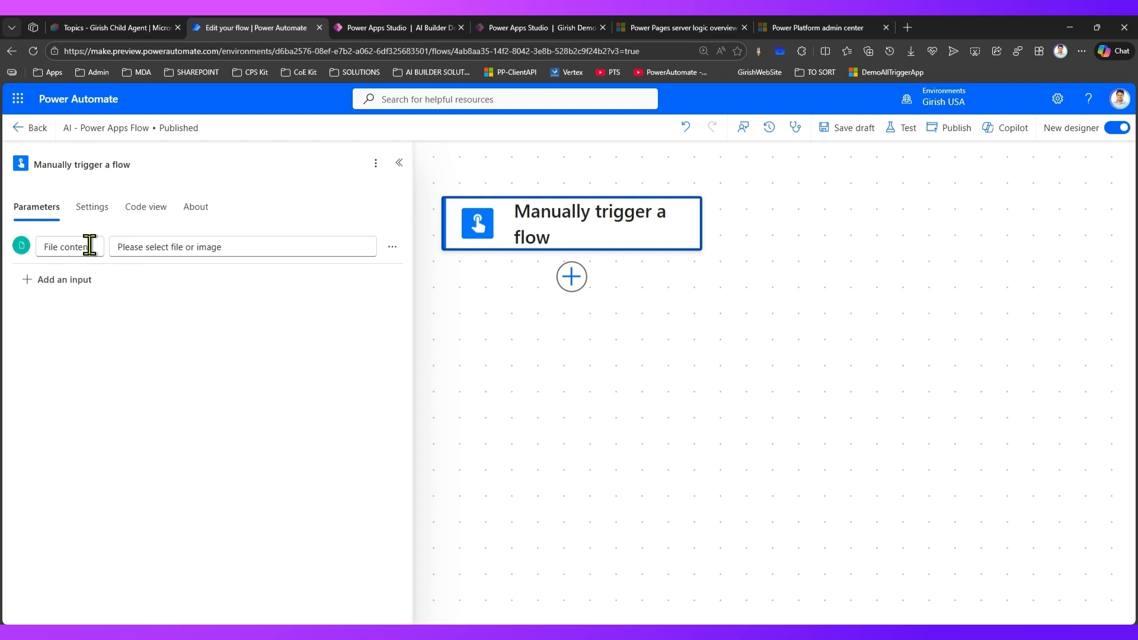
{"action": "left_click_drag", "start_coordinate": [90, 245], "coordinate": [51, 247]}
{"action": "type", "text": "sc"}
{"action": "type", "text": "annedD"}
{"action": "type", "text": "ocument"}
{"action": "left_click", "coordinate": [118, 340]}
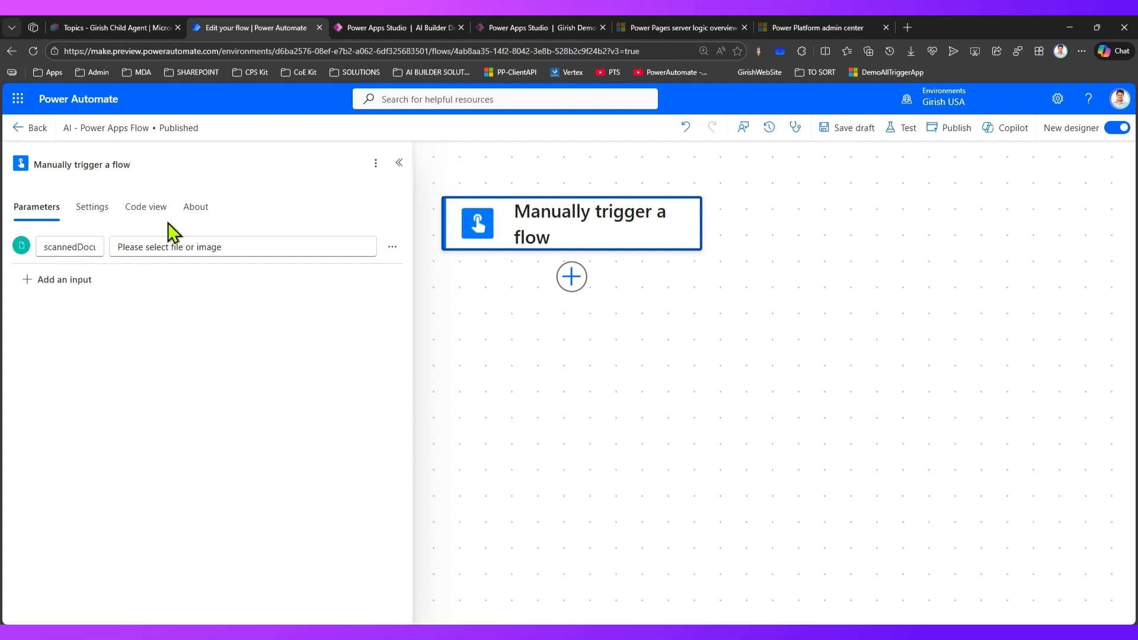
- Add the AI Builder action "Recognize text in image or document" after the manual trigger
{"action": "left_click", "coordinate": [572, 277]}
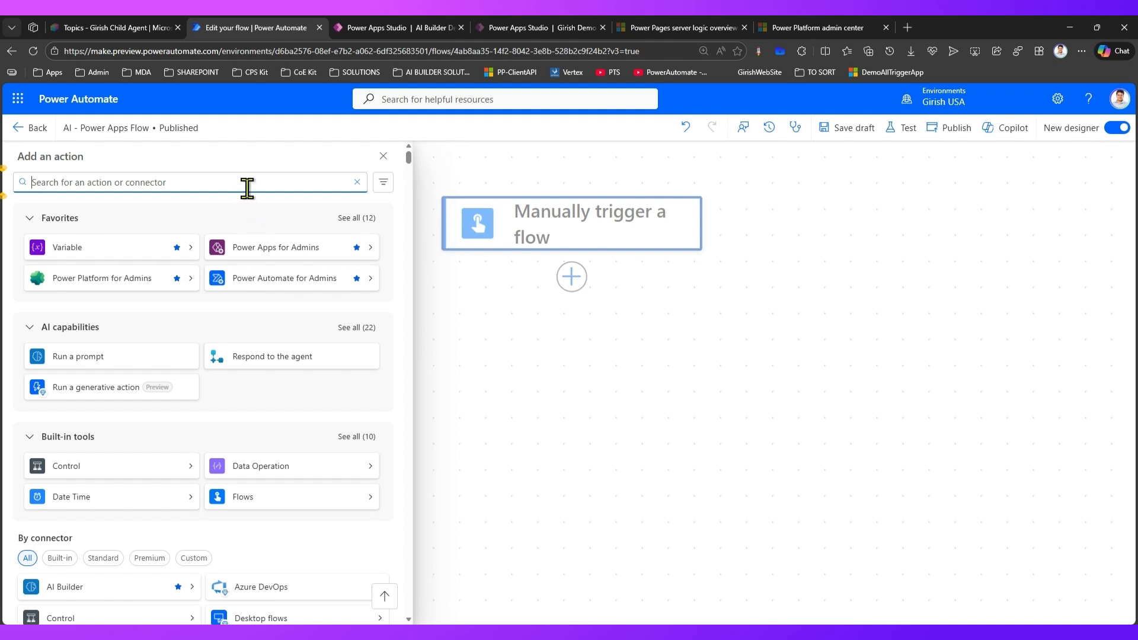
{"action": "type", "text": "ai builder"}
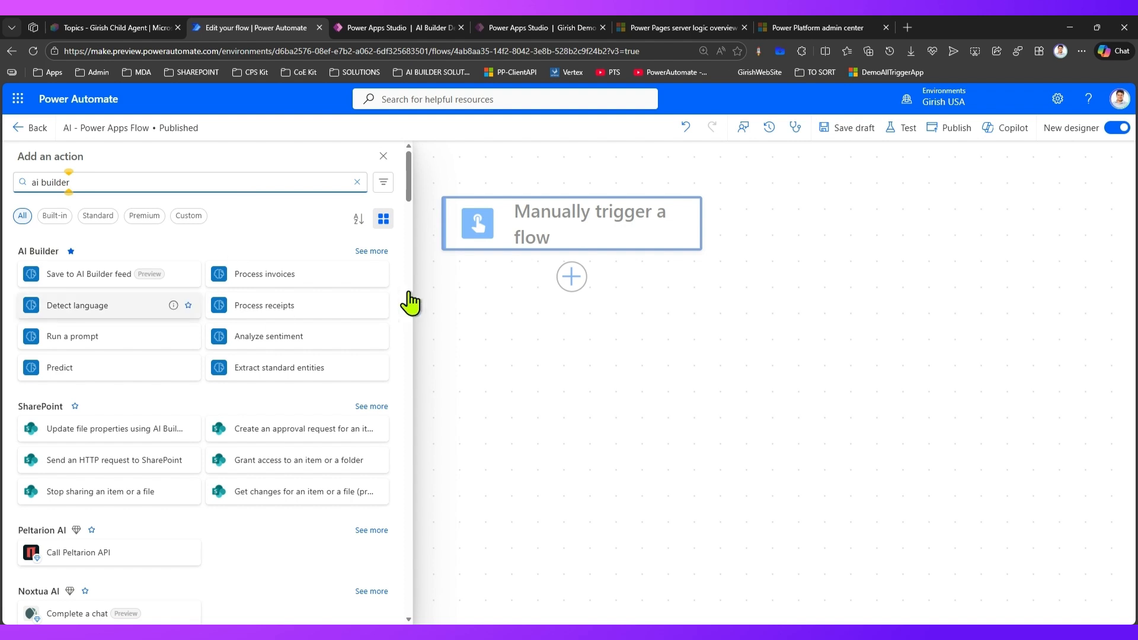
{"action": "left_click", "coordinate": [371, 251]}
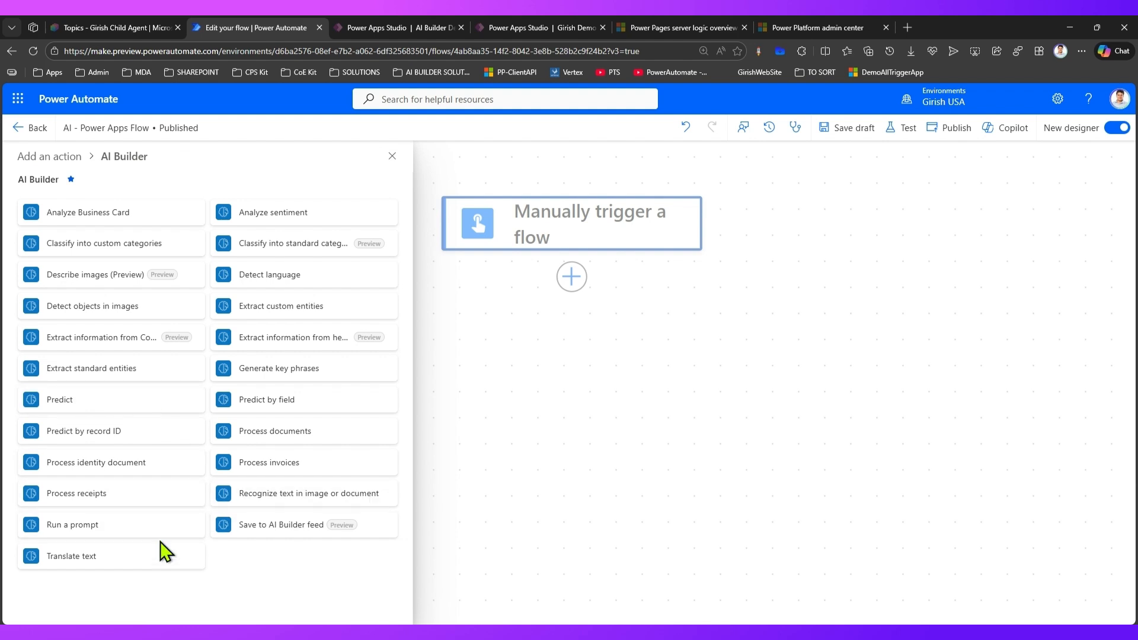
{"action": "left_click", "coordinate": [270, 495]}
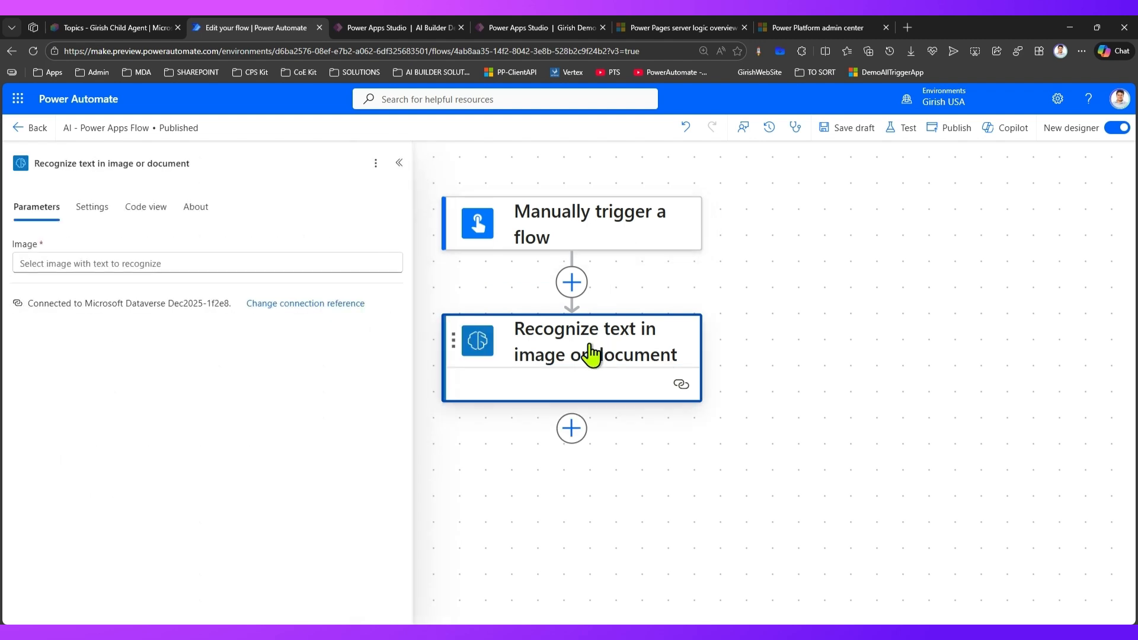
- Set the Image parameter of the text recognition action to the trigger's scannedDocument contentBytes
{"action": "left_click", "coordinate": [226, 263]}
{"action": "left_click", "coordinate": [402, 256]}
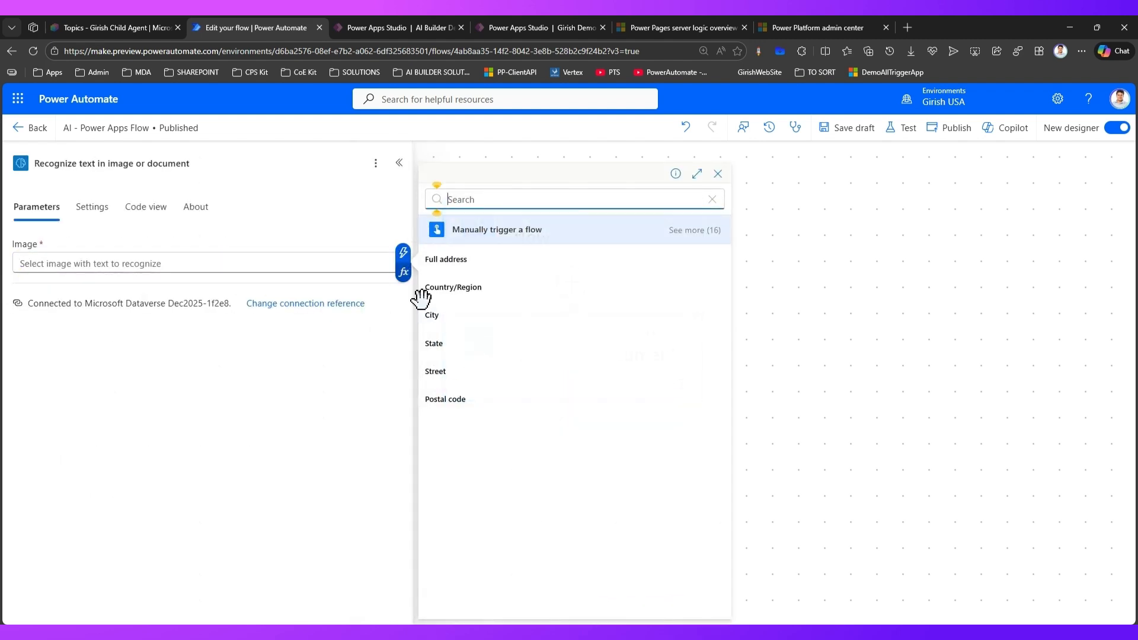
{"action": "left_click", "coordinate": [696, 235]}
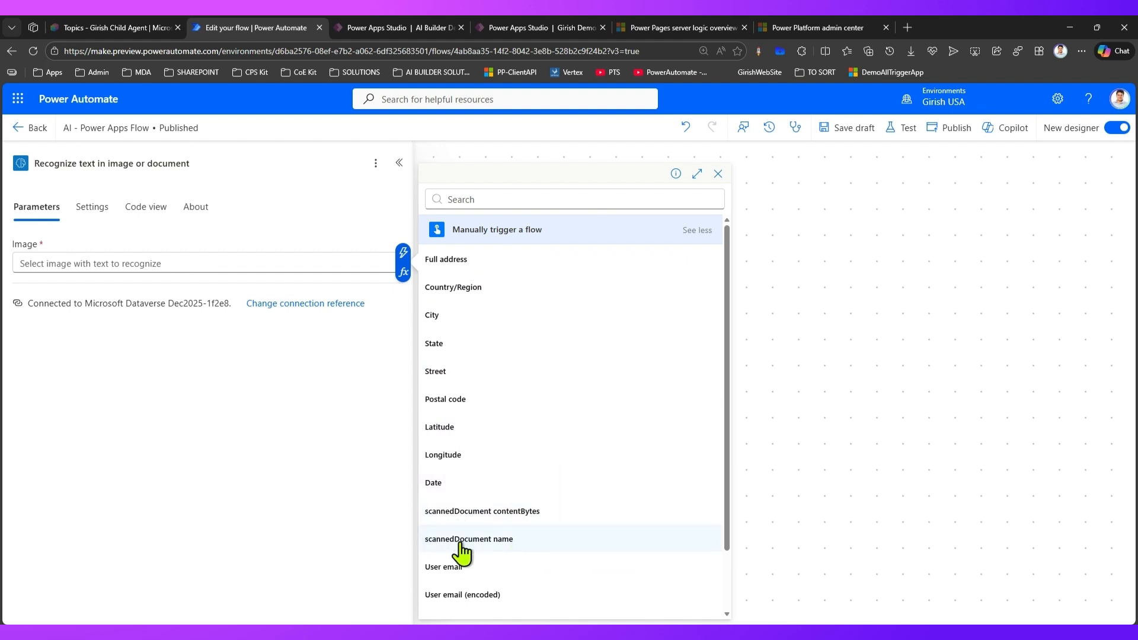
{"action": "left_click", "coordinate": [498, 513]}
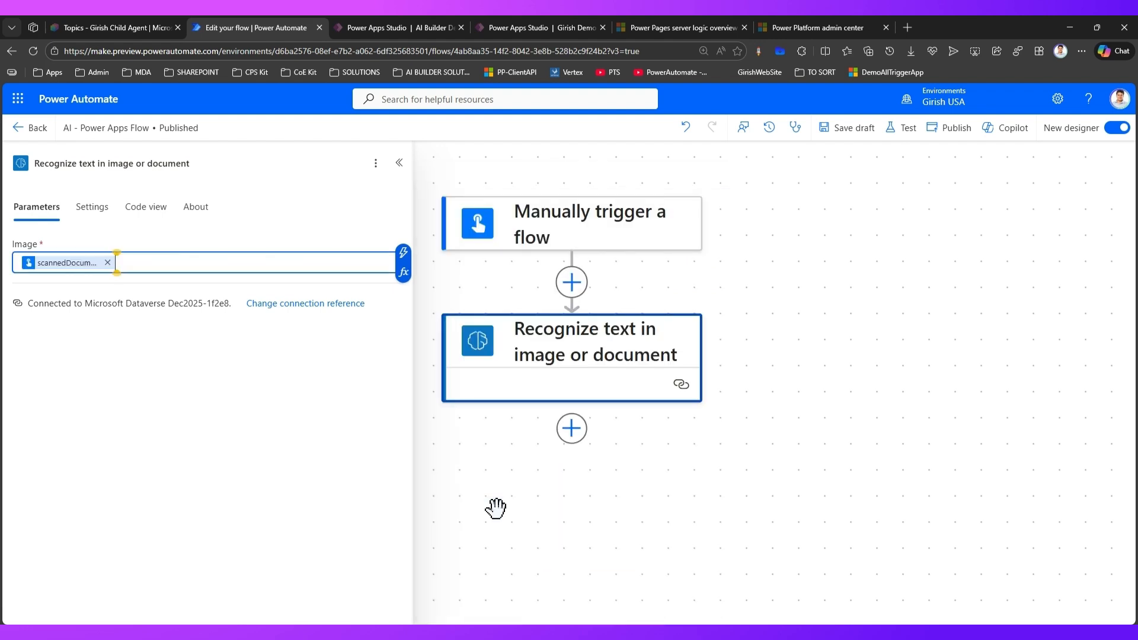
- Add a Compose action after the text recognition action
{"action": "left_click", "coordinate": [571, 423]}
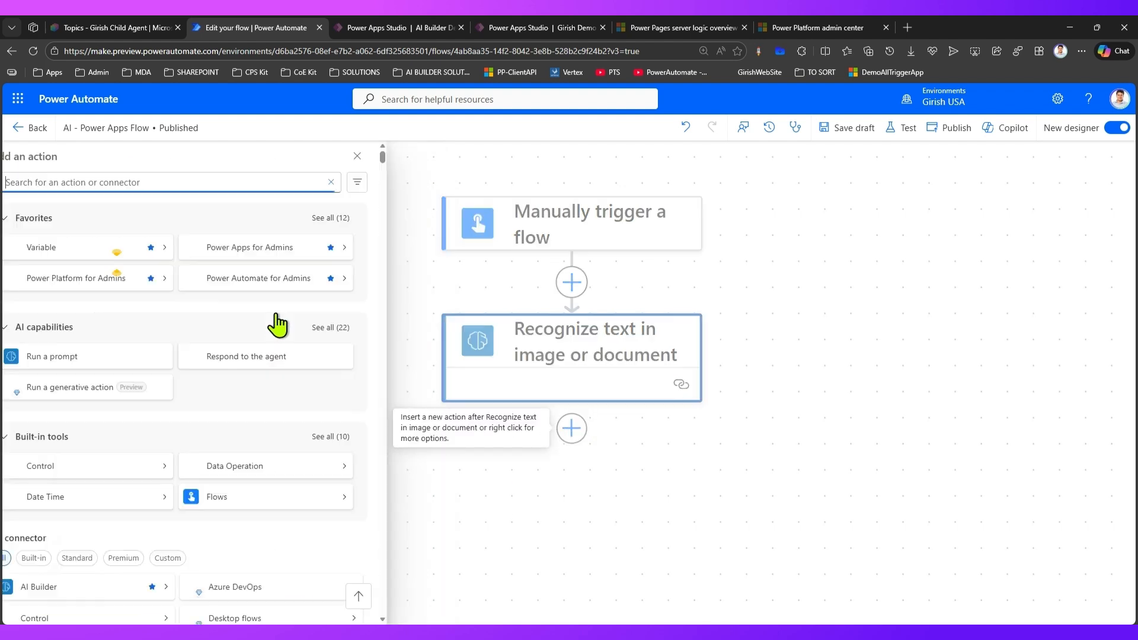
{"action": "type", "text": "compose"}
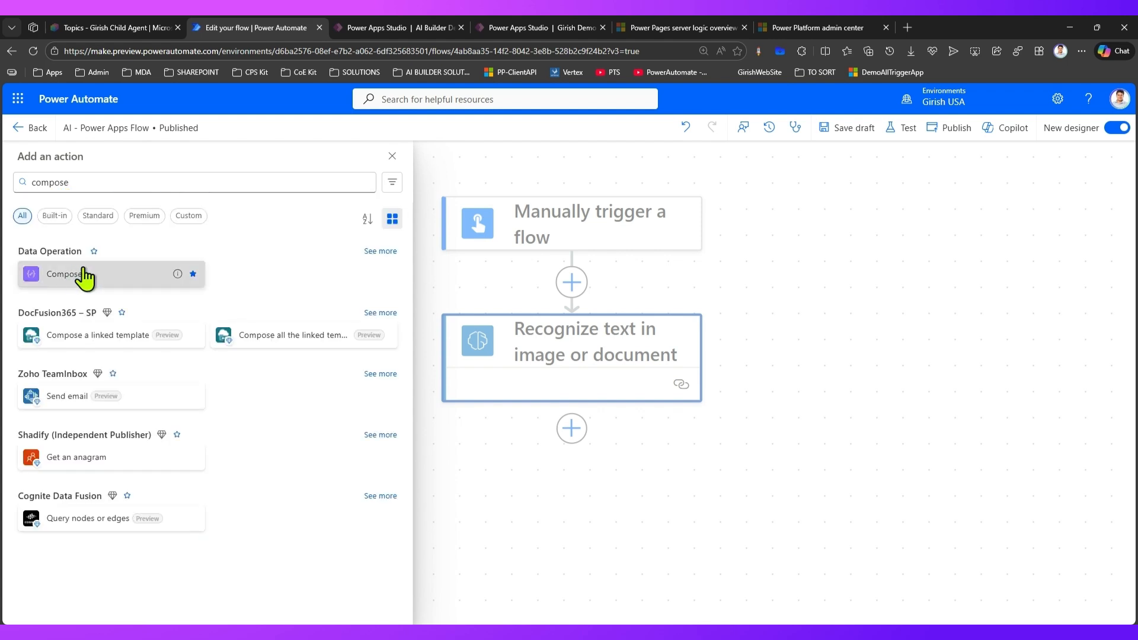
{"action": "left_click", "coordinate": [86, 277]}
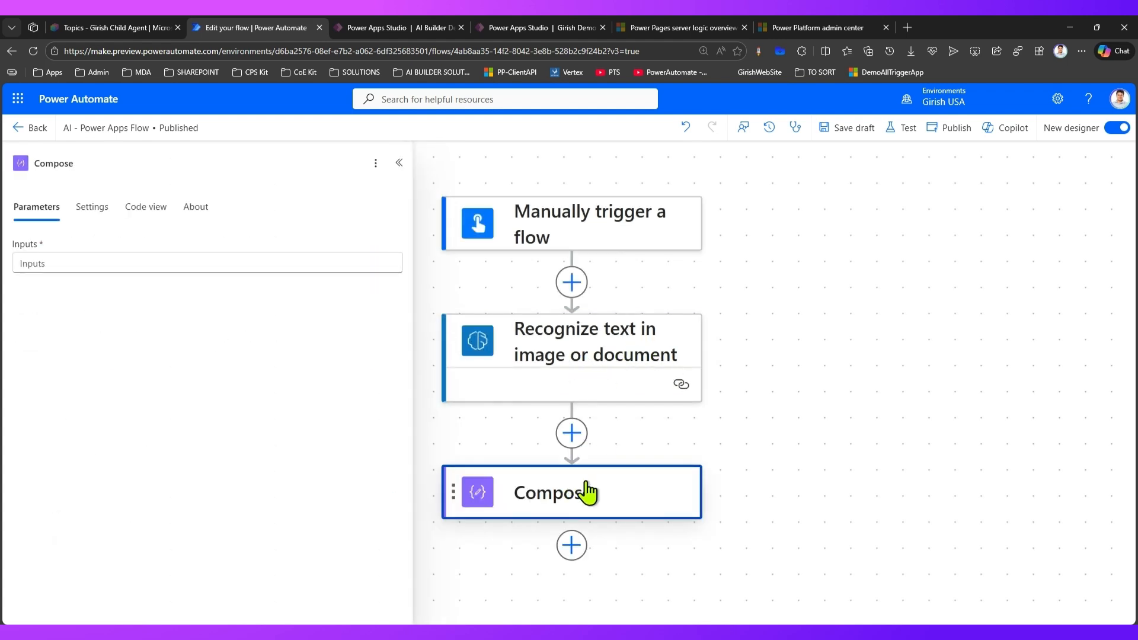
- Examine all dynamic outputs of the text recognition action that are available for the Compose inputs, especially the full document text and line text
{"action": "left_click", "coordinate": [344, 264]}
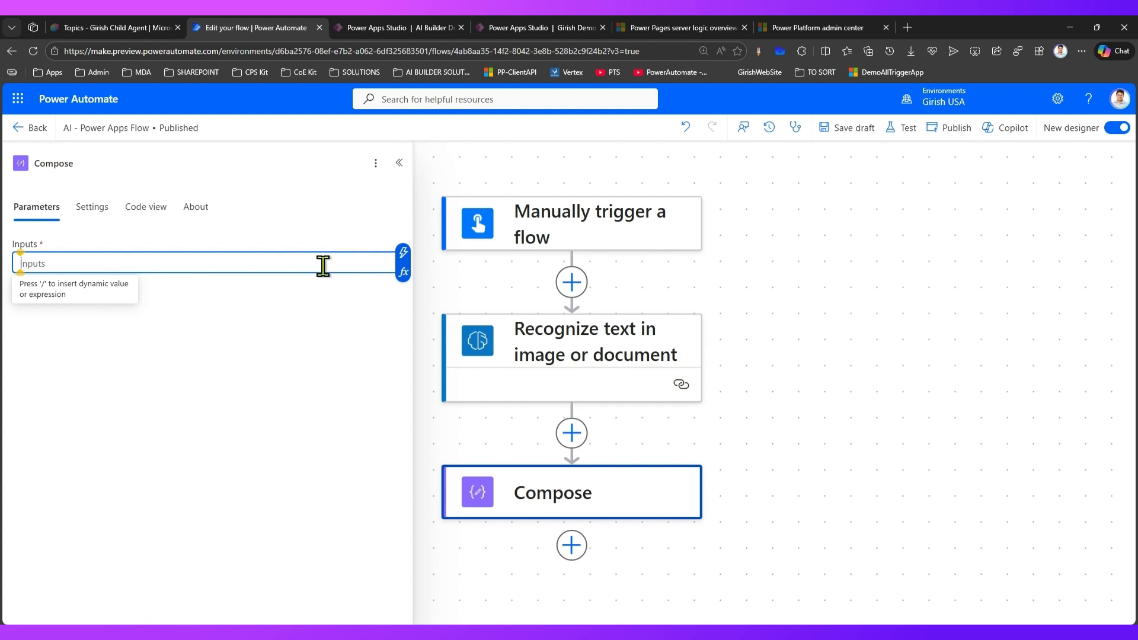
{"action": "left_click", "coordinate": [403, 252]}
{"action": "left_click", "coordinate": [702, 239]}
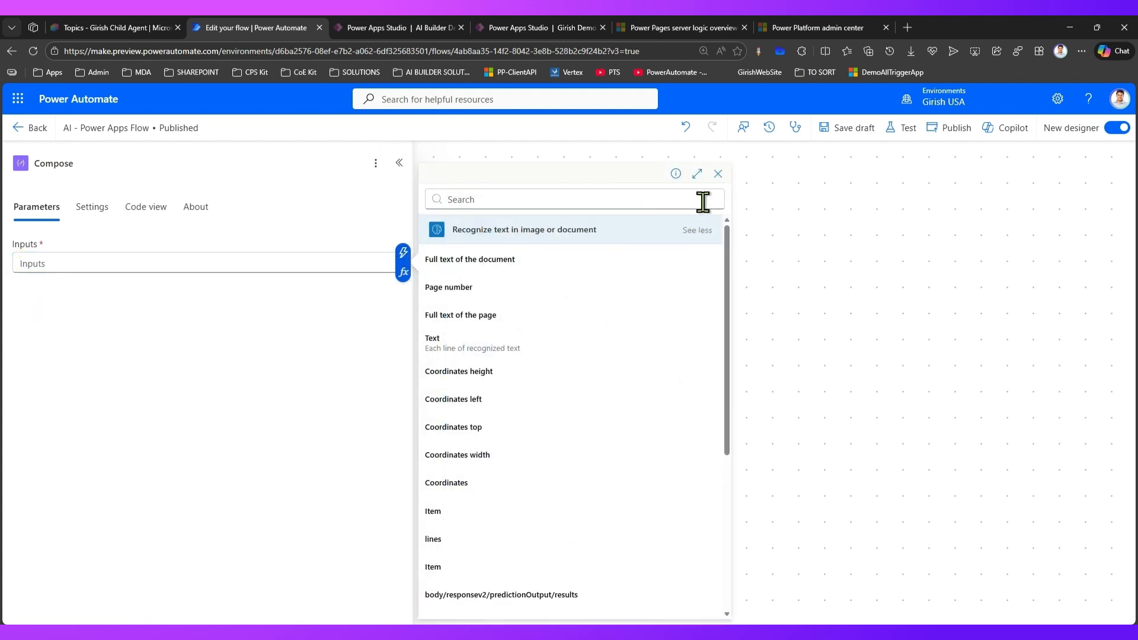
{"action": "left_click", "coordinate": [697, 173]}
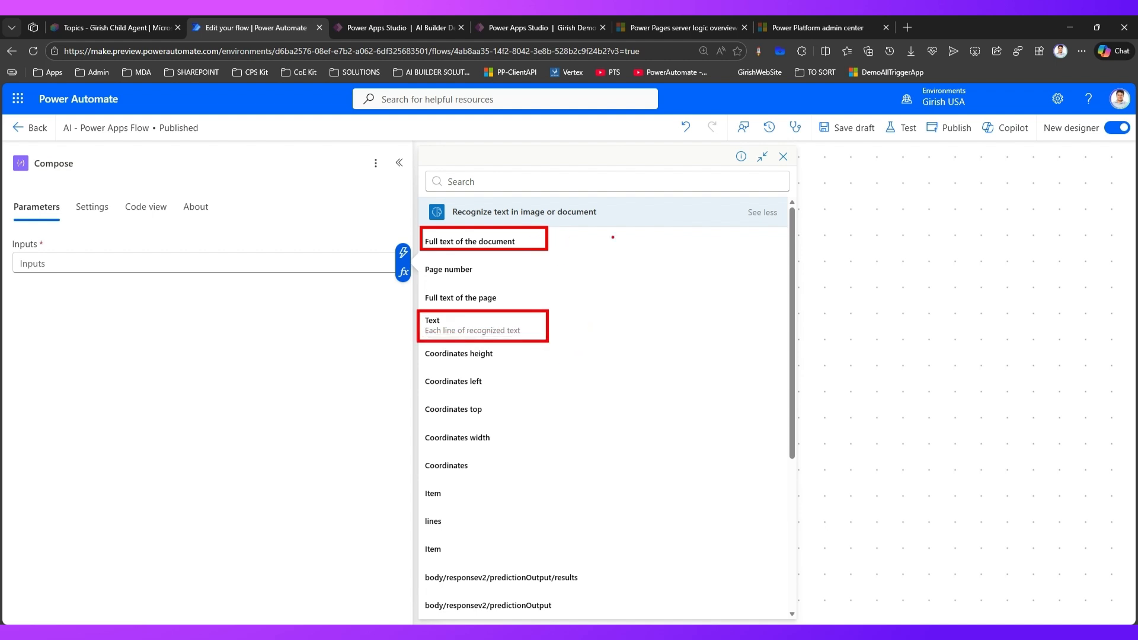
{"action": "mouse_move", "coordinate": [651, 216]}
{"action": "left_mouse_down"}
{"action": "mouse_move", "coordinate": [551, 231]}
{"action": "mouse_move", "coordinate": [570, 233]}
{"action": "left_mouse_up"}
{"action": "mouse_move", "coordinate": [624, 275]}
{"action": "left_mouse_down"}
{"action": "mouse_move", "coordinate": [602, 309]}
{"action": "mouse_move", "coordinate": [550, 322]}
{"action": "mouse_move", "coordinate": [579, 323]}
{"action": "left_mouse_up"}
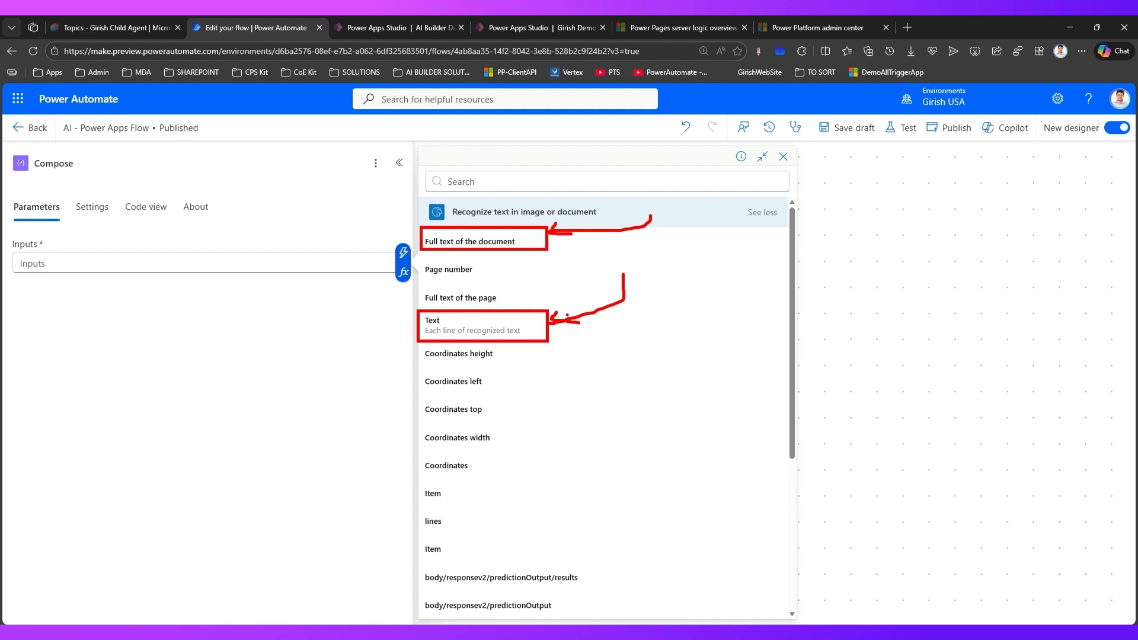
{"action": "key", "text": "Escape"}
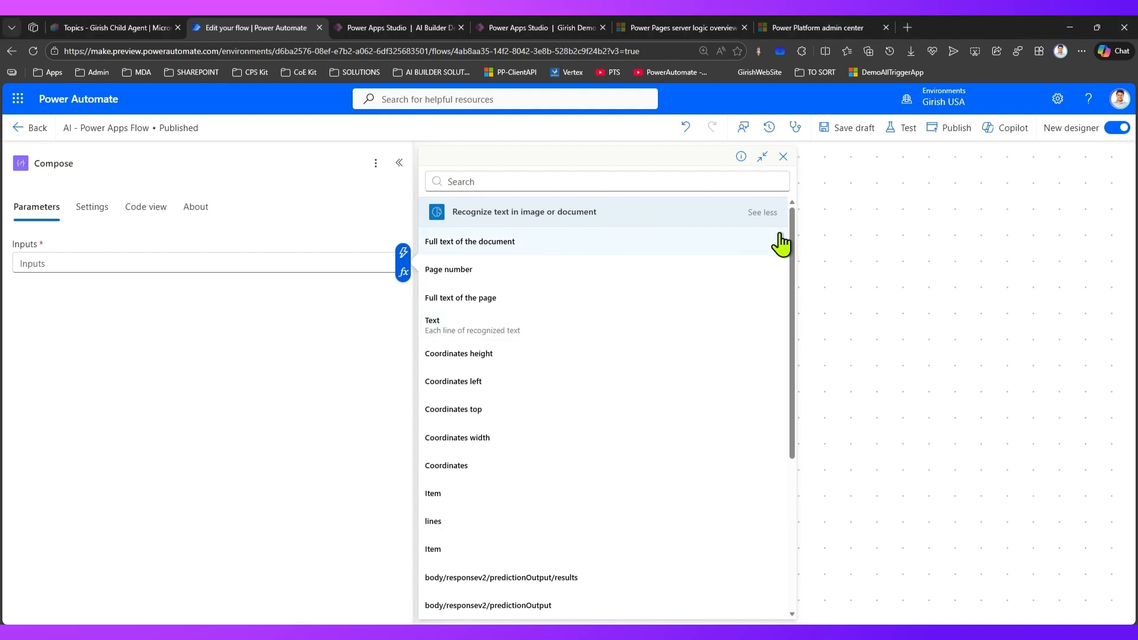
{"action": "left_click", "coordinate": [783, 157]}
- Delete the Compose action and open the parameters of the text recognition action
{"action": "right_click", "coordinate": [623, 517]}
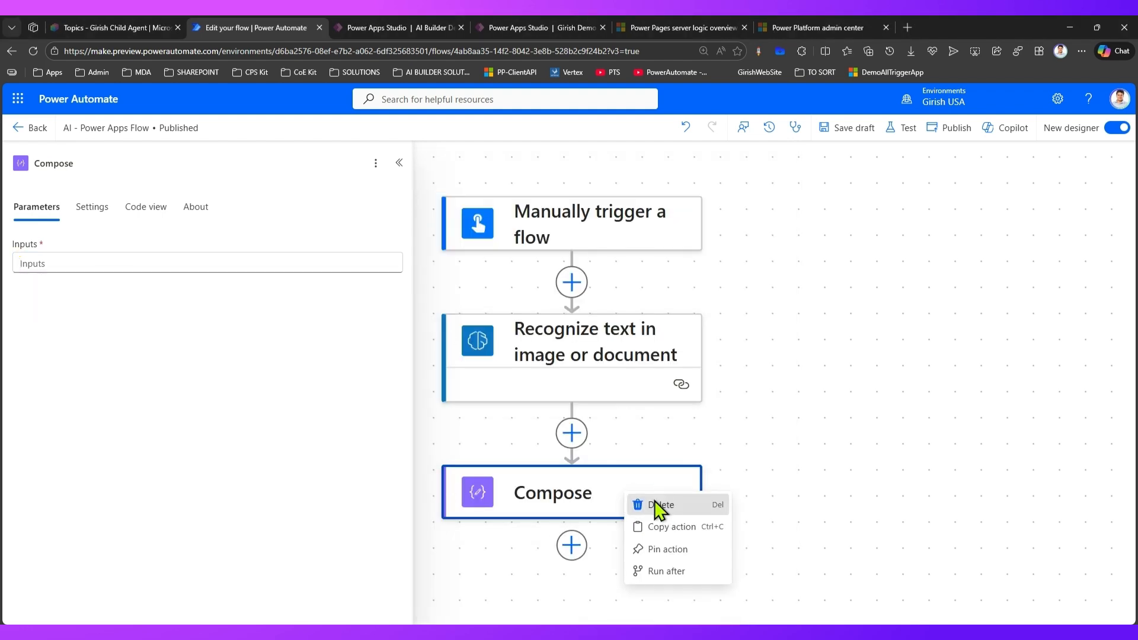
{"action": "left_click", "coordinate": [655, 501]}
{"action": "left_click", "coordinate": [711, 389]}
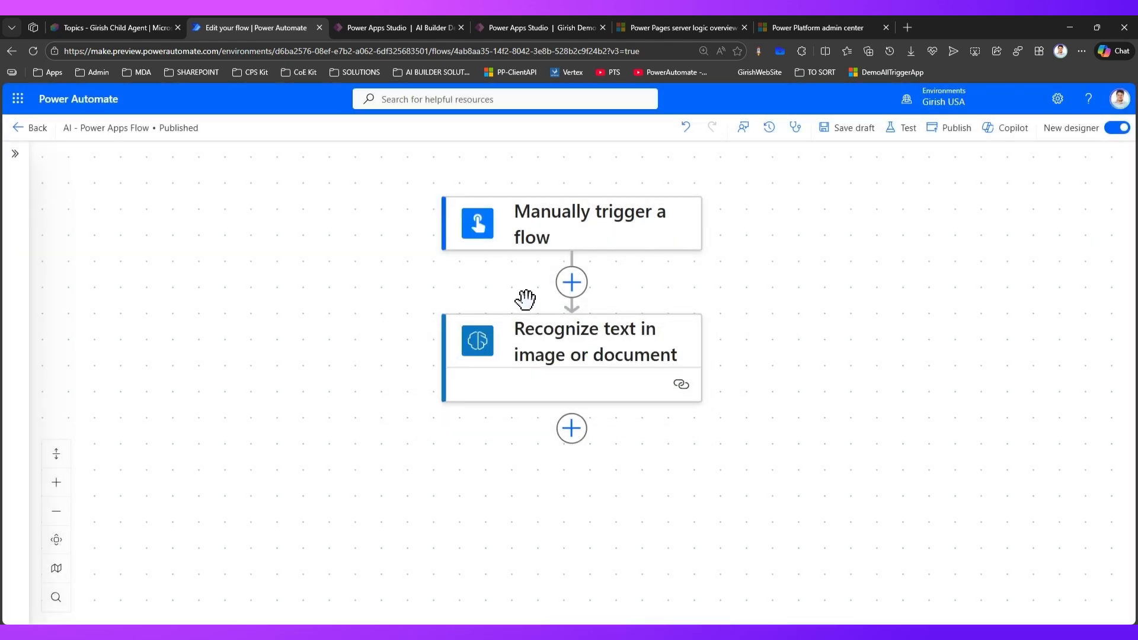
{"action": "left_click", "coordinate": [538, 359]}
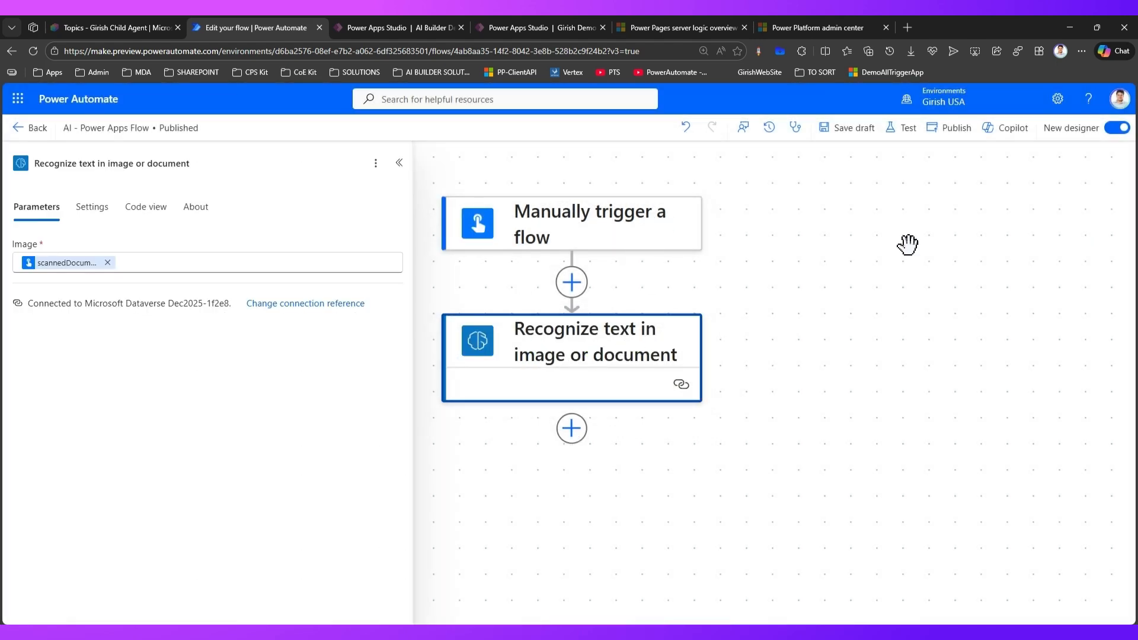
- Publish the flow and start a manual test run
{"action": "left_click", "coordinate": [901, 138]}
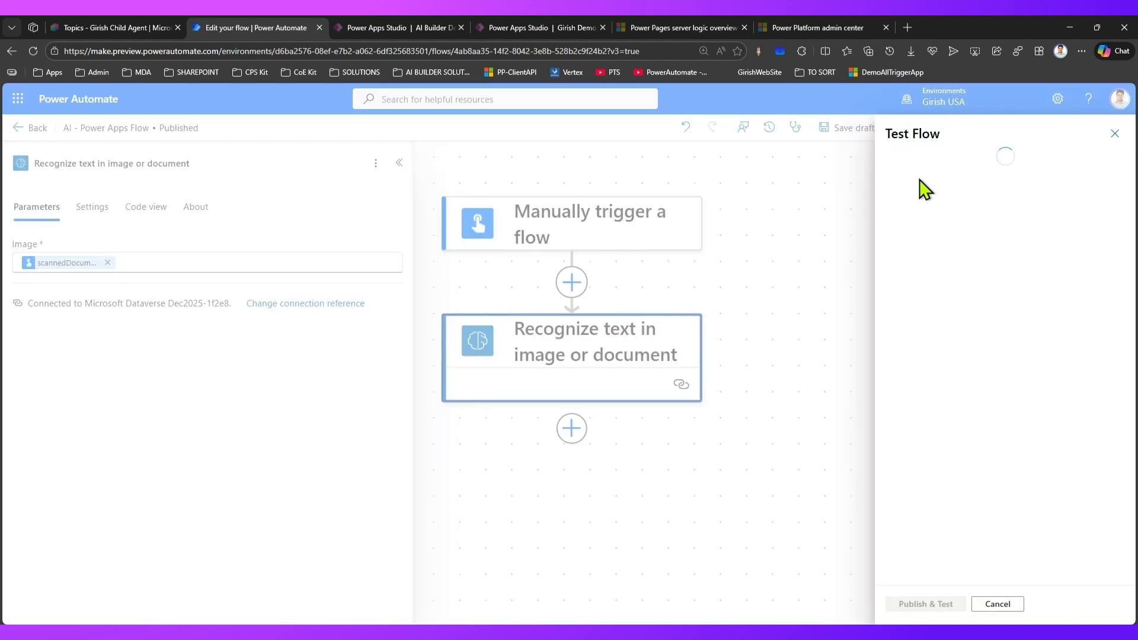
{"action": "left_click", "coordinate": [917, 163]}
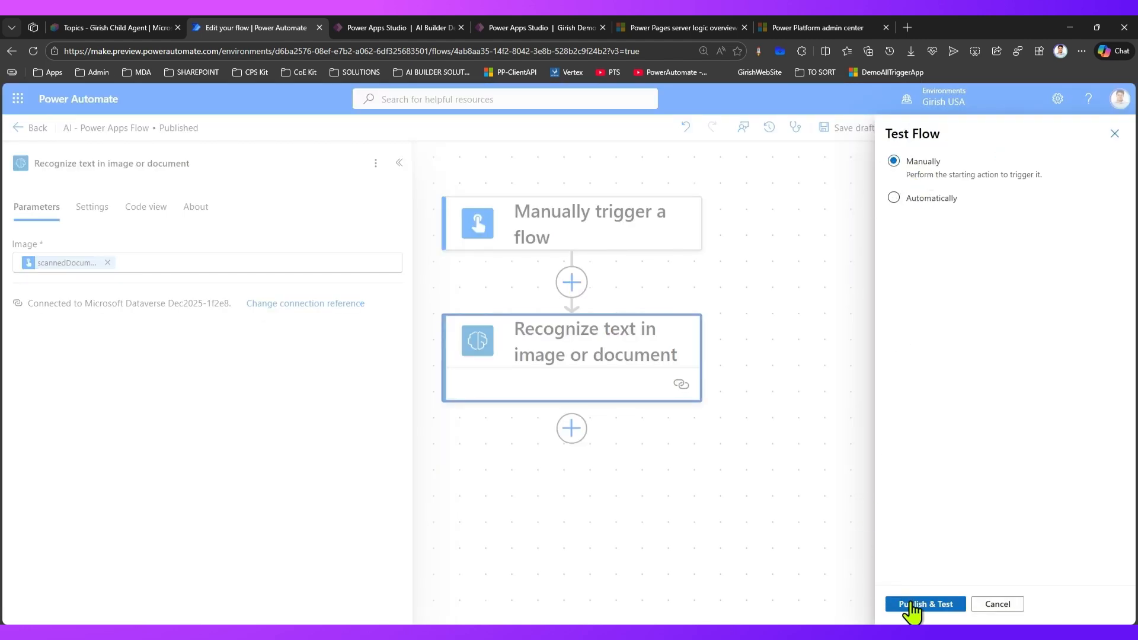
{"action": "left_click", "coordinate": [912, 604]}
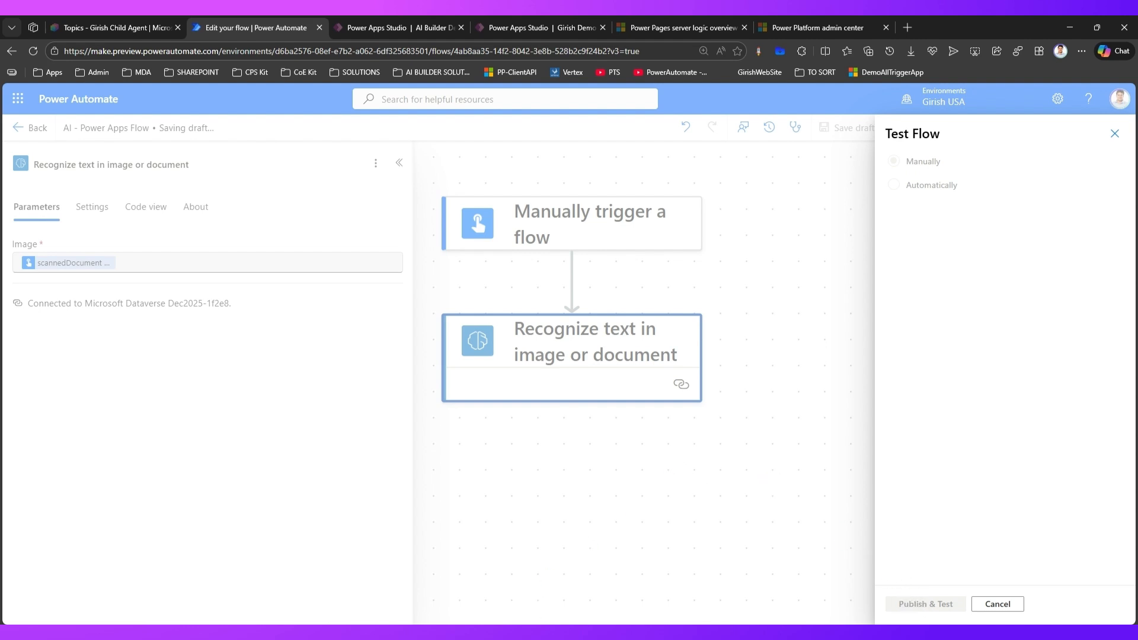
- View the handwritten sample image hand-writing-1.png in the image viewer and return to the flow test
{"action": "left_click", "coordinate": [478, 636]}
{"action": "left_click", "coordinate": [508, 610]}
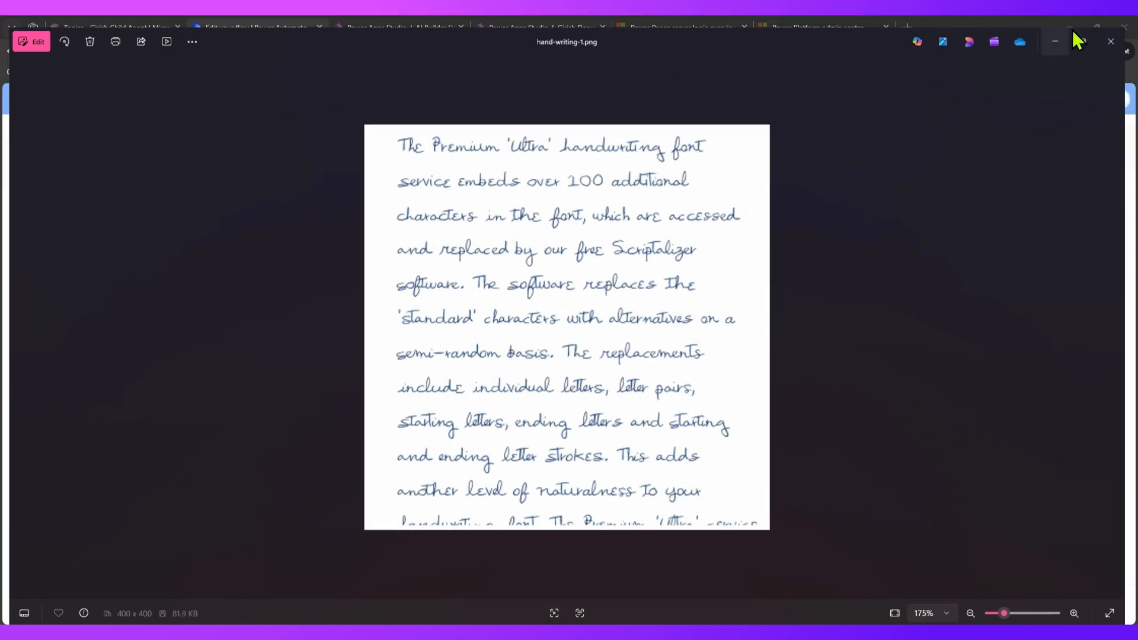
{"action": "left_click", "coordinate": [1067, 30]}
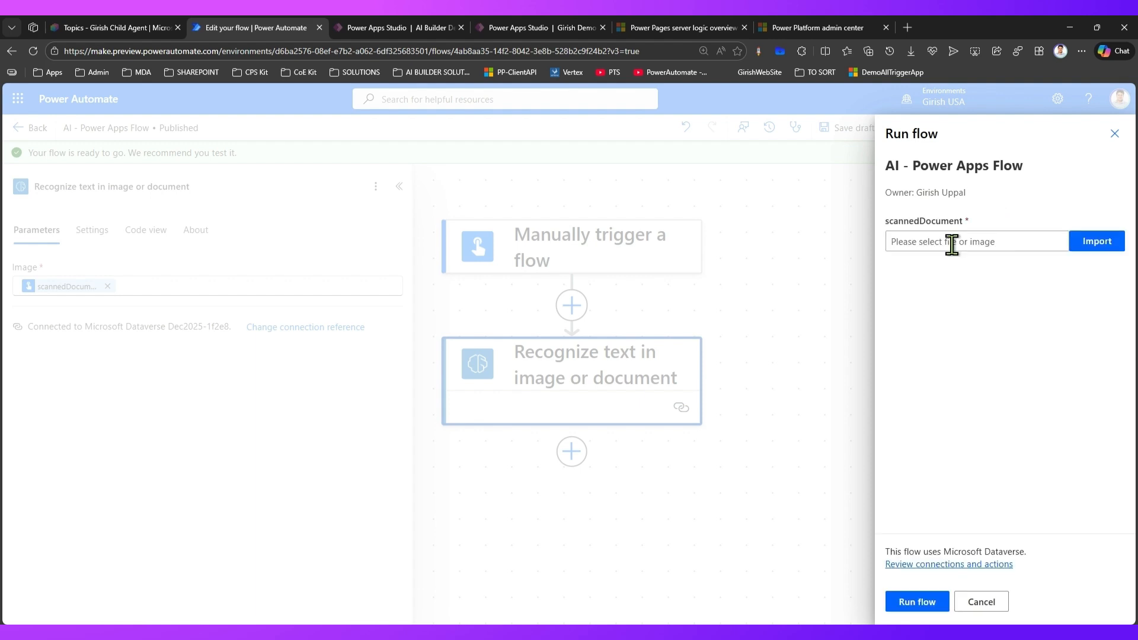
- Import hand-writing-1.png from the Images > Handwritten Text folder as the scannedDocument input and run the flow
{"action": "left_click", "coordinate": [1088, 240]}
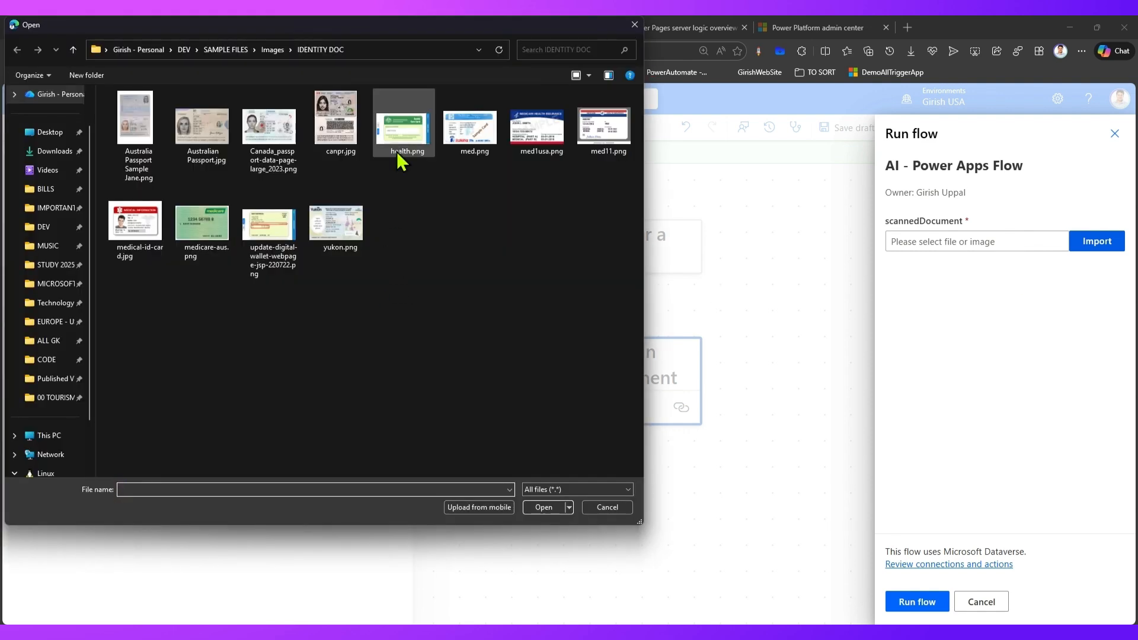
{"action": "left_click", "coordinate": [379, 50]}
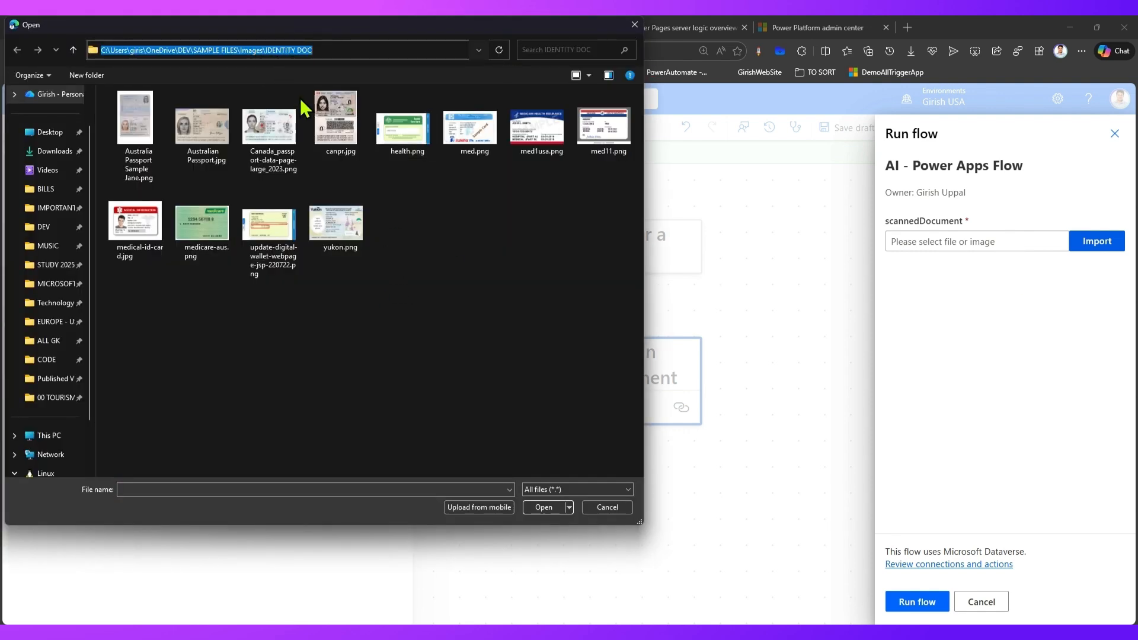
{"action": "left_click", "coordinate": [475, 285]}
{"action": "left_click", "coordinate": [272, 47]}
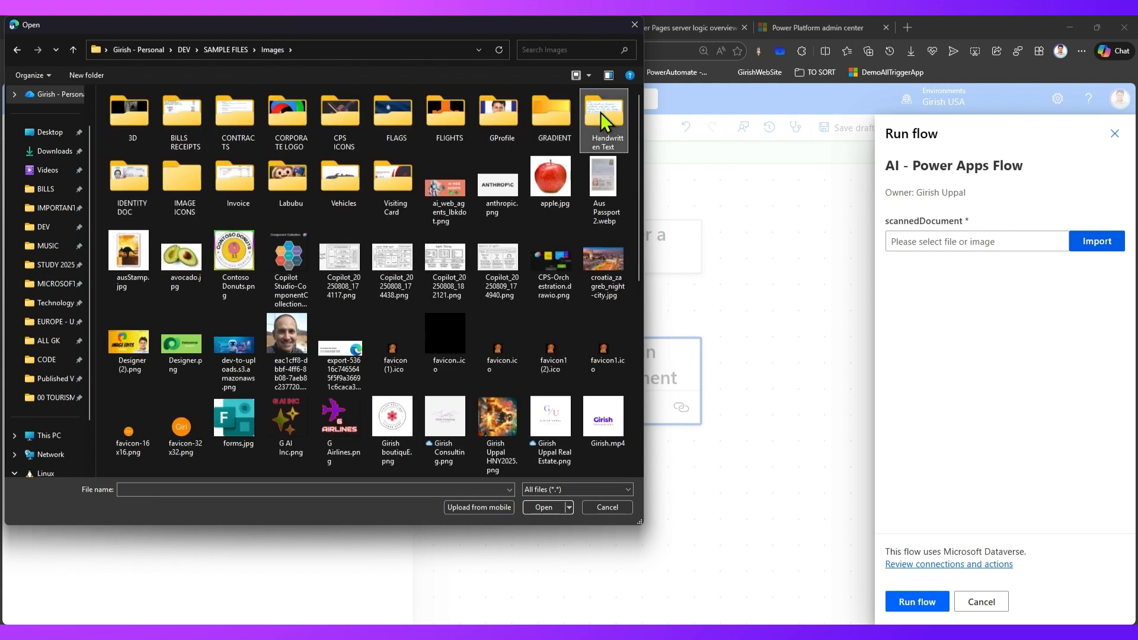
{"action": "double_click", "coordinate": [599, 113]}
{"action": "left_click", "coordinate": [158, 120]}
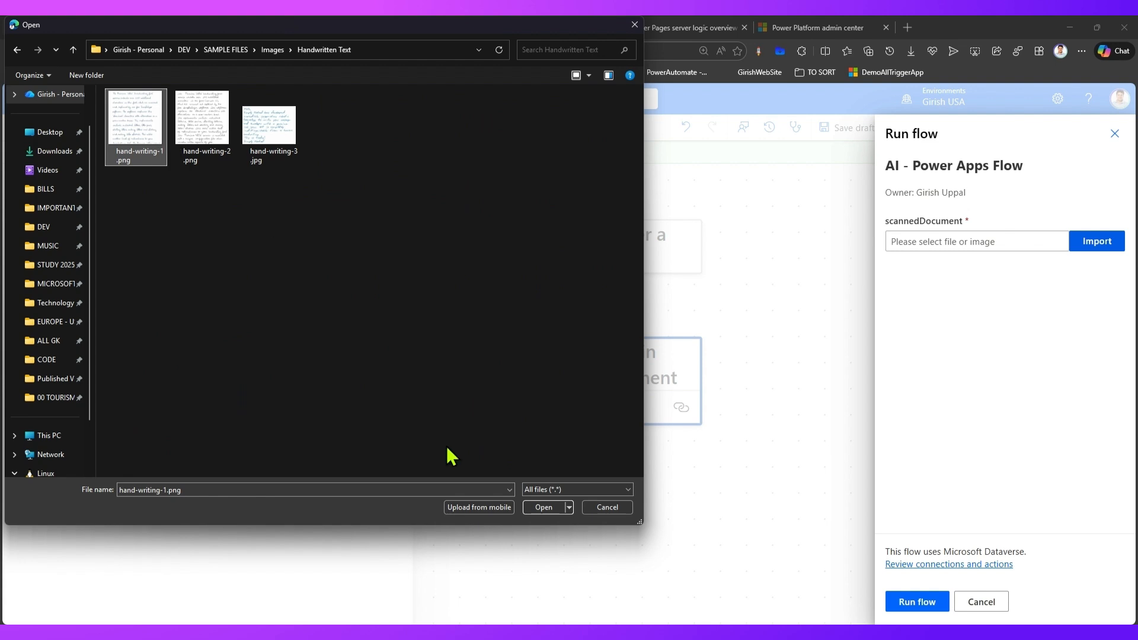
{"action": "left_click", "coordinate": [541, 508]}
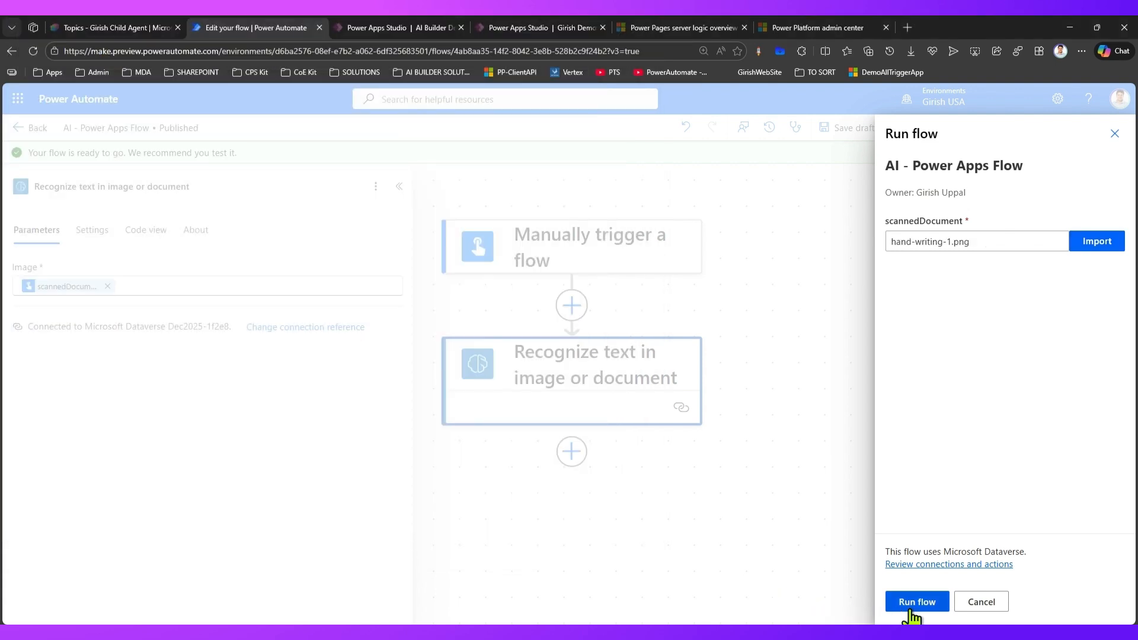
{"action": "left_click", "coordinate": [916, 602]}
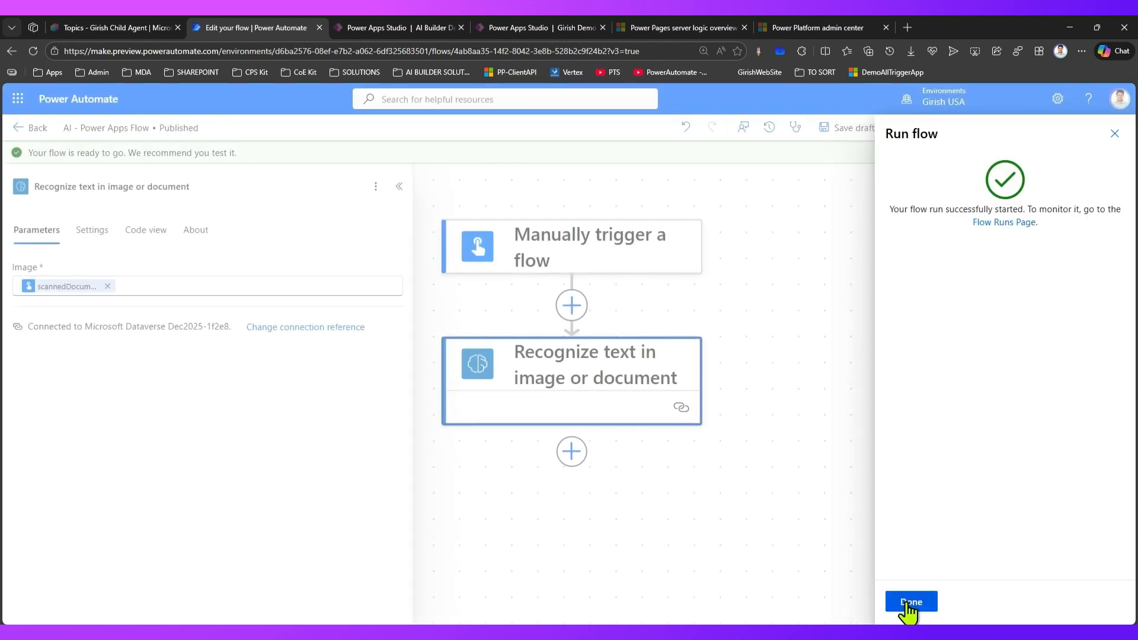
{"action": "left_click", "coordinate": [909, 601]}
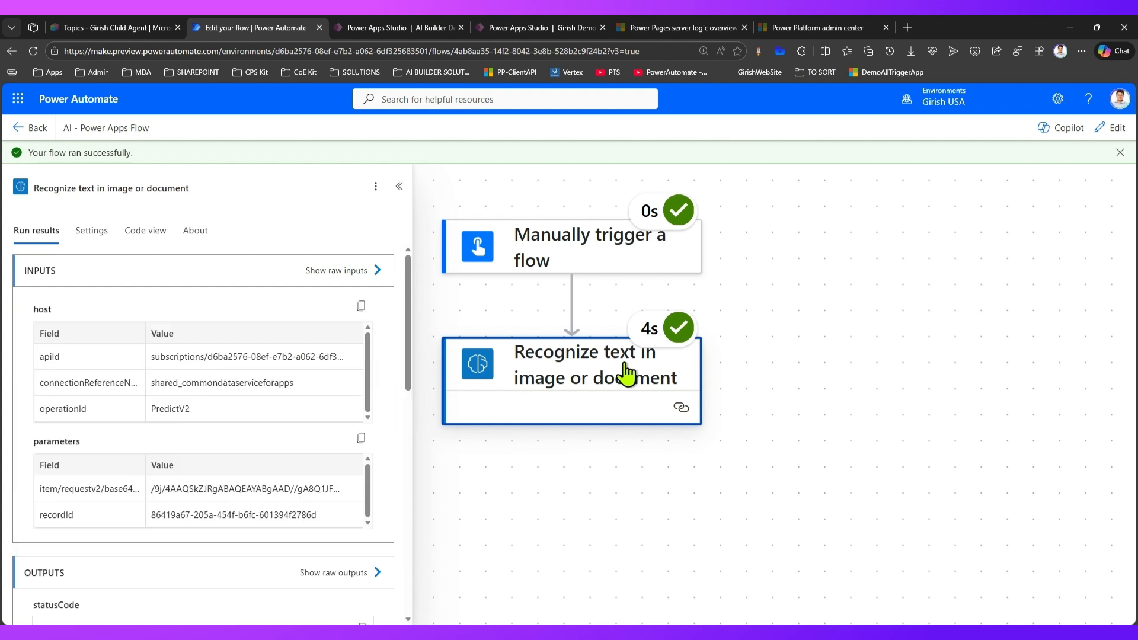
- Inspect the run results of the manual trigger and of the text recognition action
{"action": "left_click", "coordinate": [570, 278]}
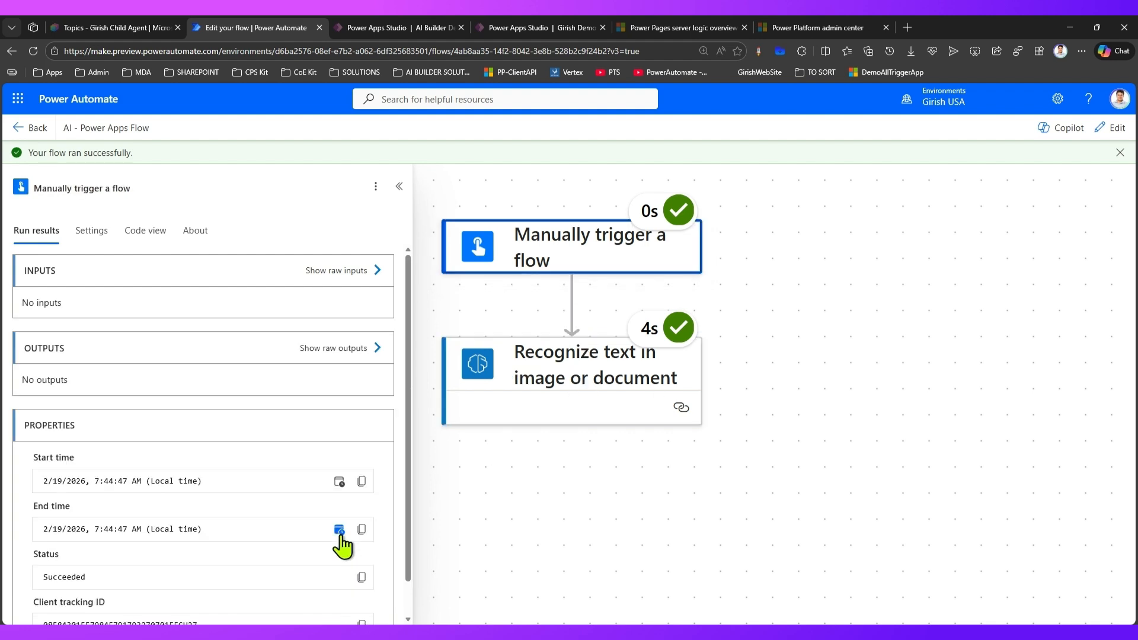
{"action": "scroll", "coordinate": [342, 545], "scroll_direction": "down", "scroll_amount": 1}
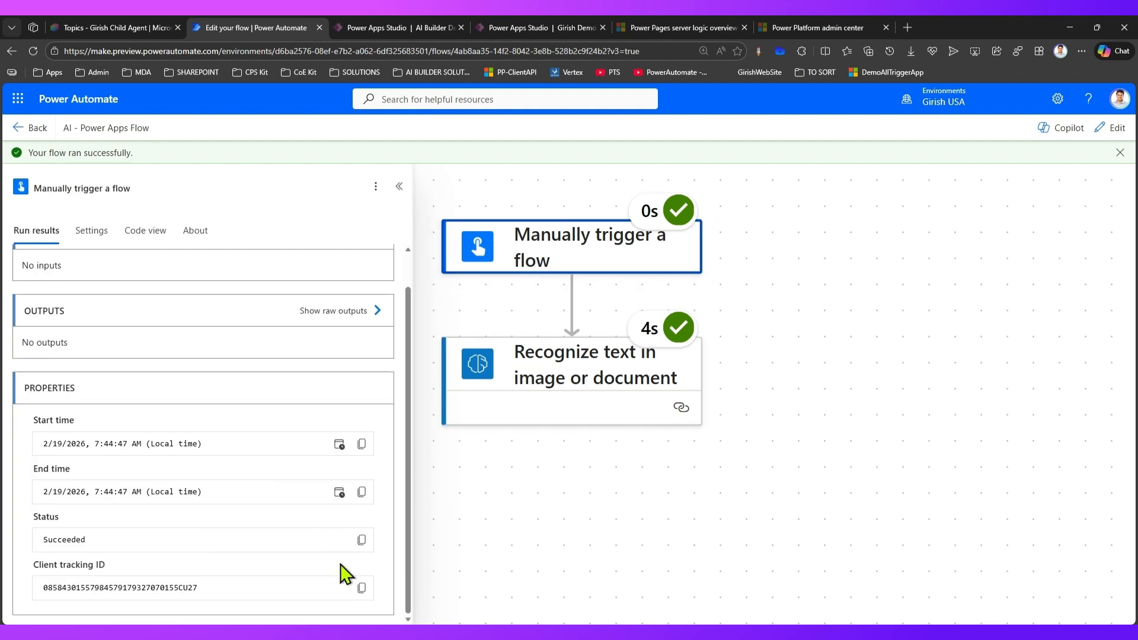
{"action": "left_click", "coordinate": [563, 381]}
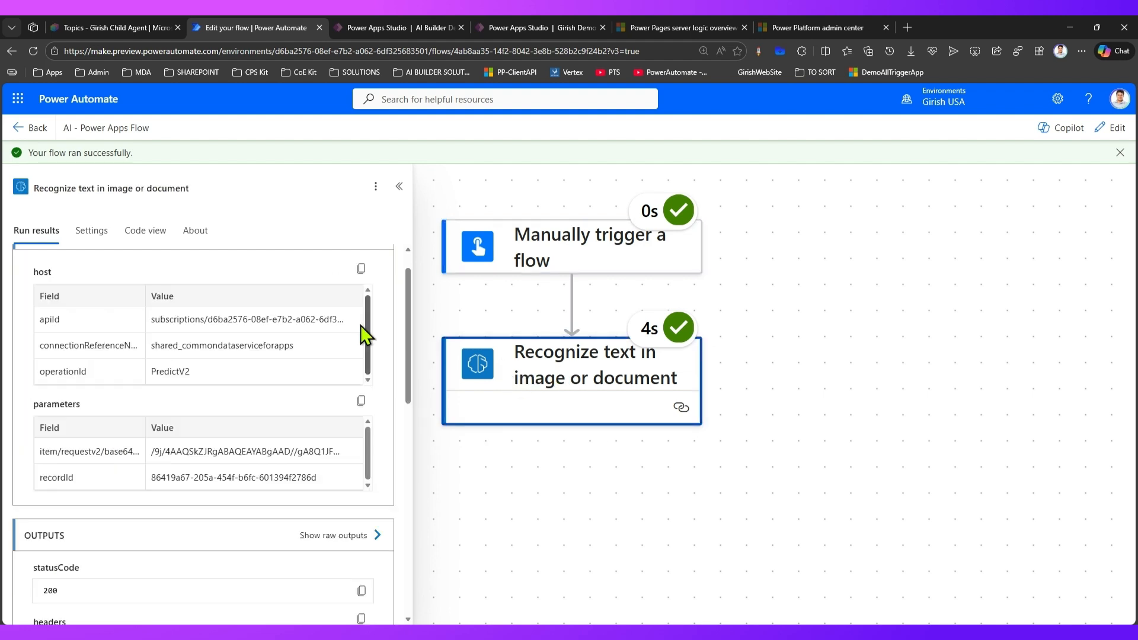
- Copy the entire raw output of the text recognition action and paste it into the JSON editor of JSONGrid Desktop
{"action": "left_click", "coordinate": [352, 548]}
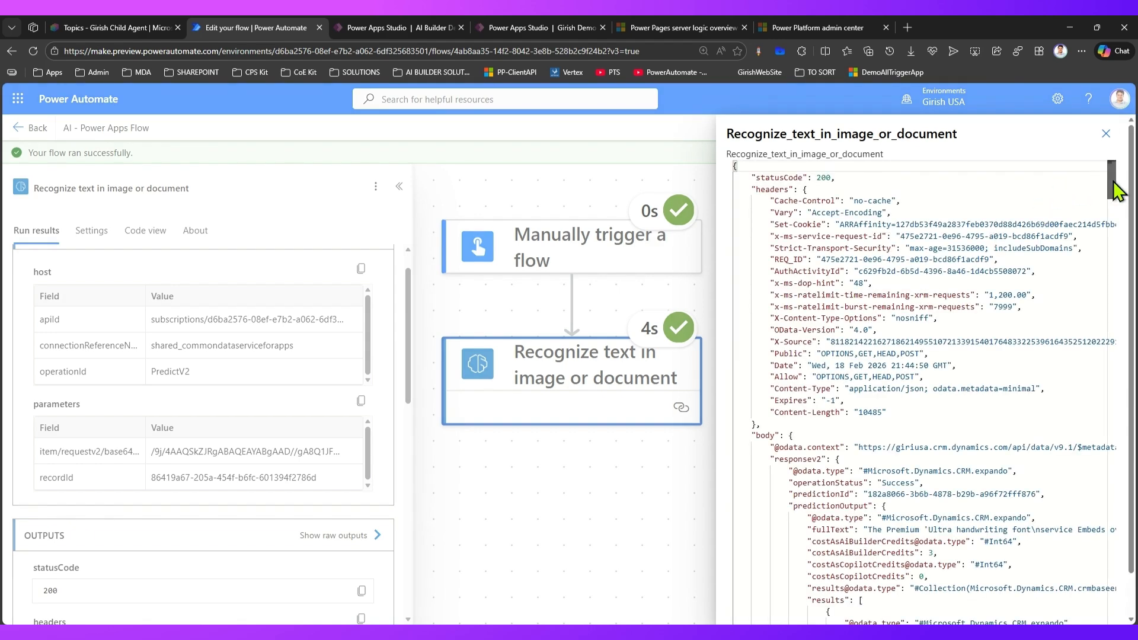
{"action": "left_click_drag", "start_coordinate": [1113, 180], "coordinate": [1110, 561]}
{"action": "left_click", "coordinate": [1009, 473]}
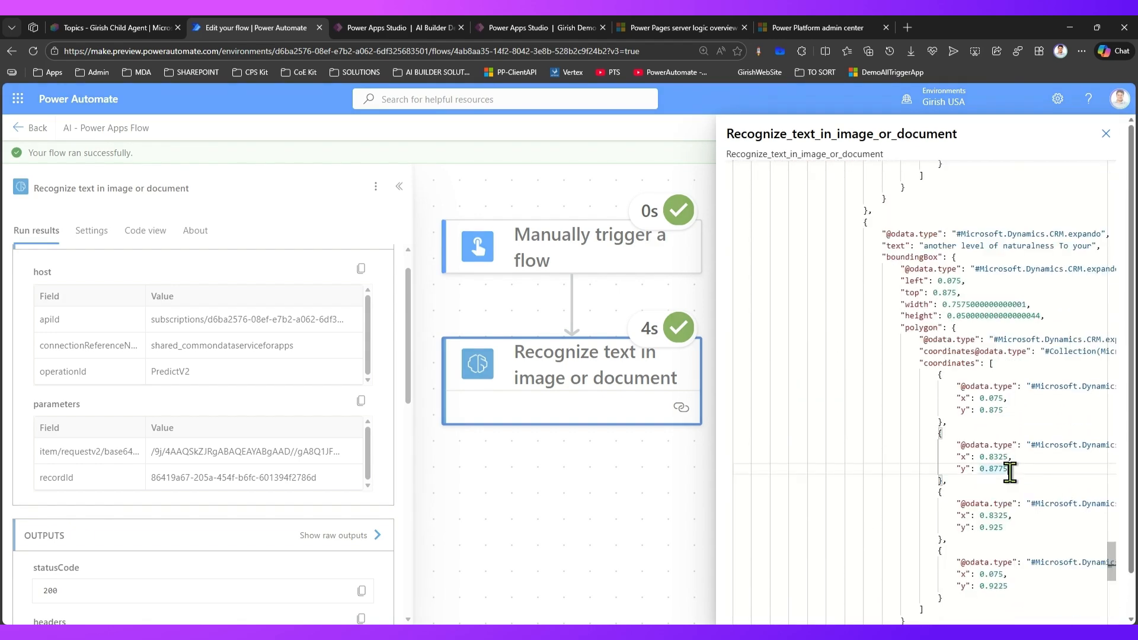
{"action": "key", "text": "ctrl+a"}
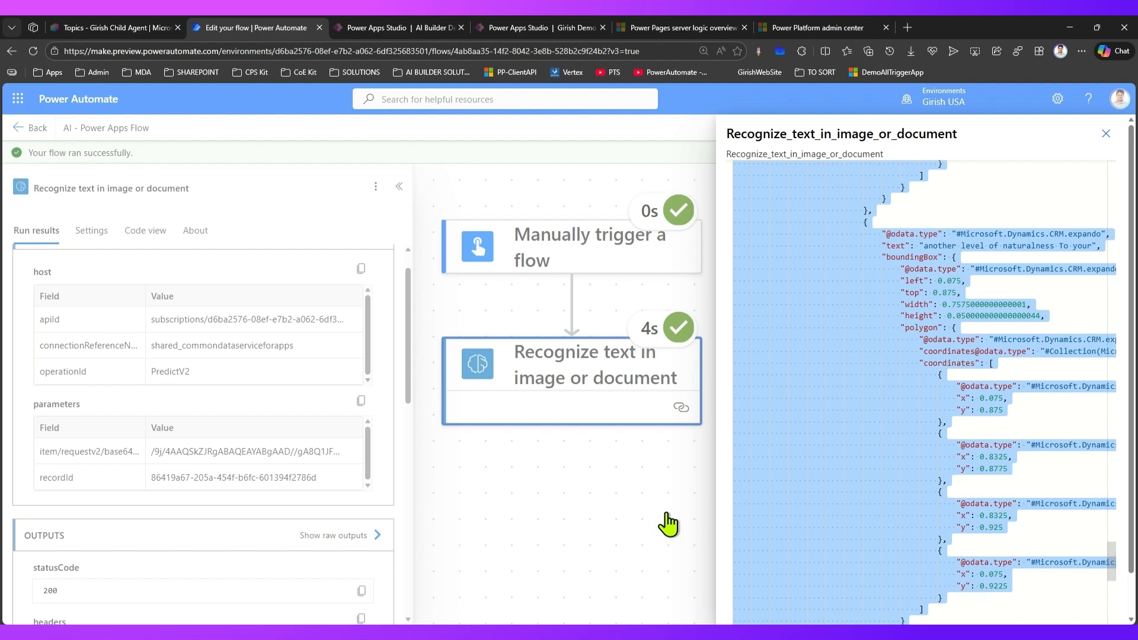
{"action": "key", "text": "alt+Tab"}
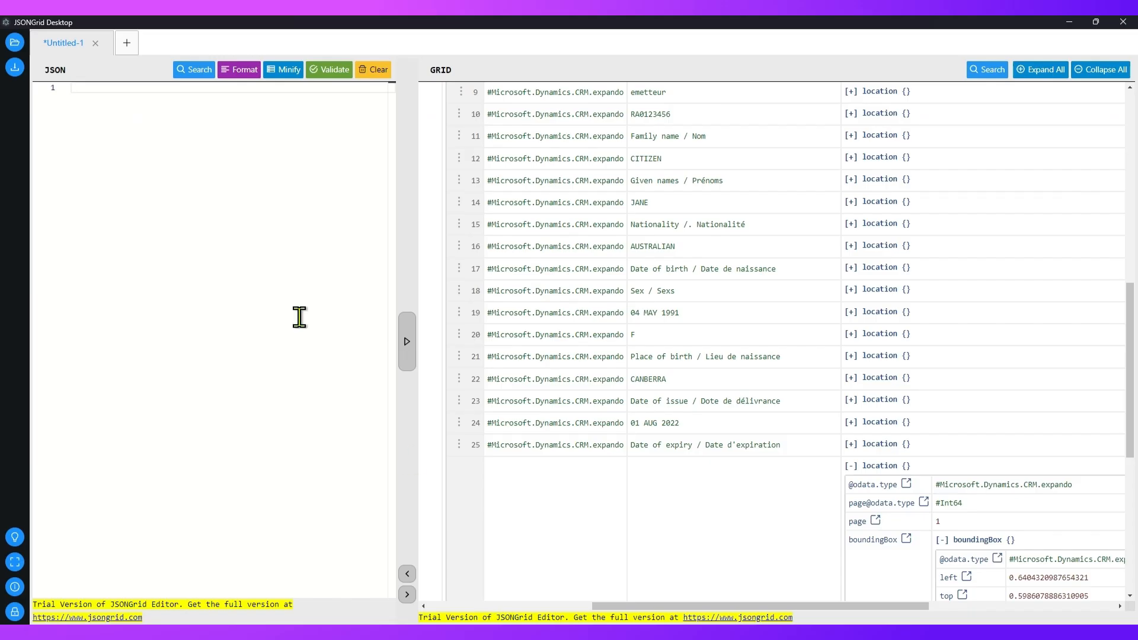
{"action": "key", "text": "ctrl+v"}
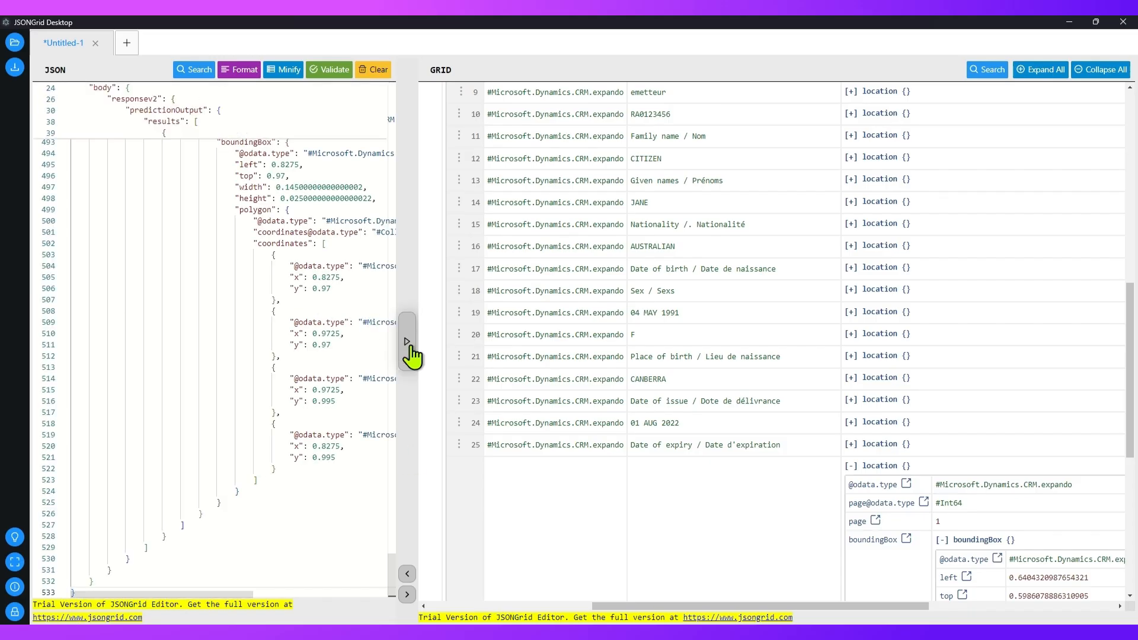
- Convert the pasted JSON to a grid and expand its body, responsev2 and predictionOutput nodes
{"action": "left_click", "coordinate": [407, 342]}
{"action": "left_click", "coordinate": [488, 137]}
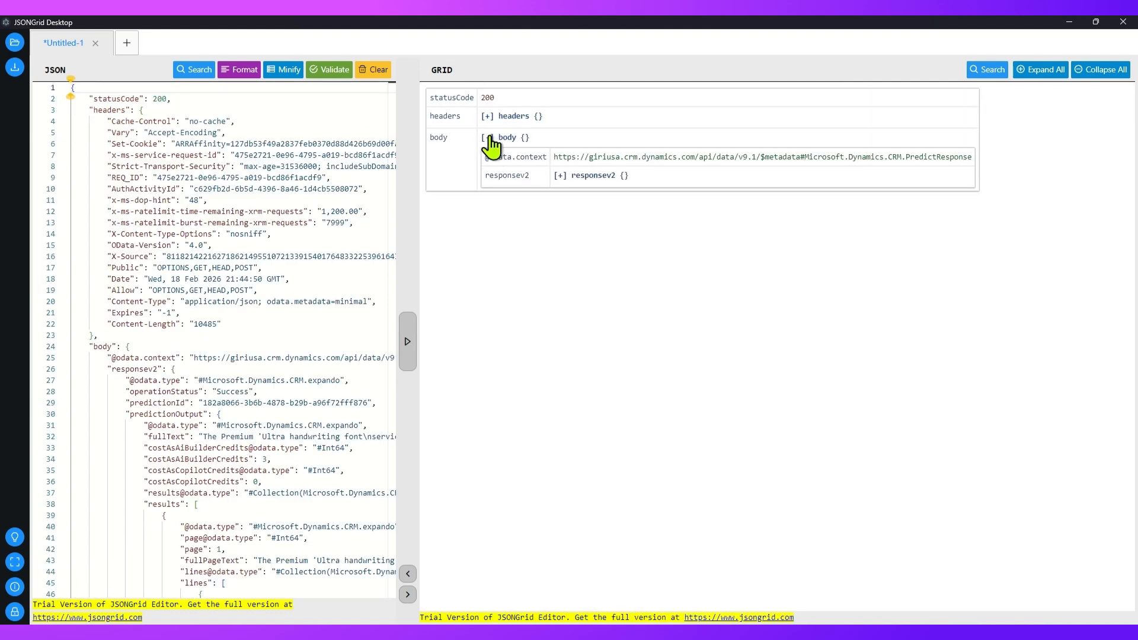
{"action": "left_click", "coordinate": [559, 175]}
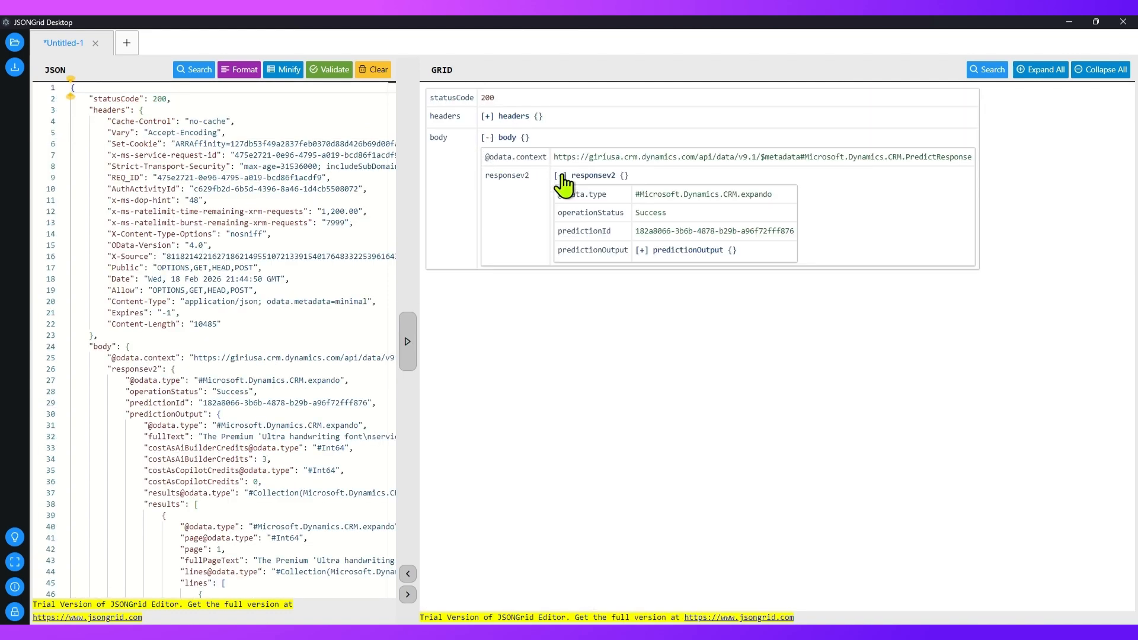
{"action": "left_click", "coordinate": [641, 250]}
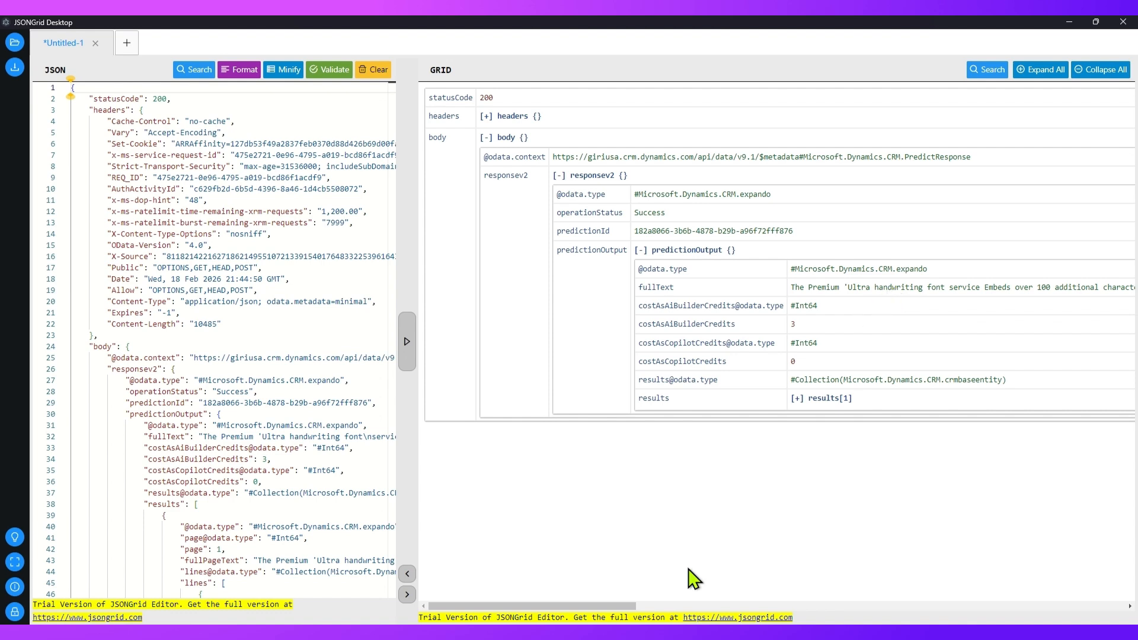
- Compare the complete fullText value in the grid with the handwriting in hand-writing-1.png
{"action": "left_click_drag", "start_coordinate": [625, 606], "coordinate": [705, 611]}
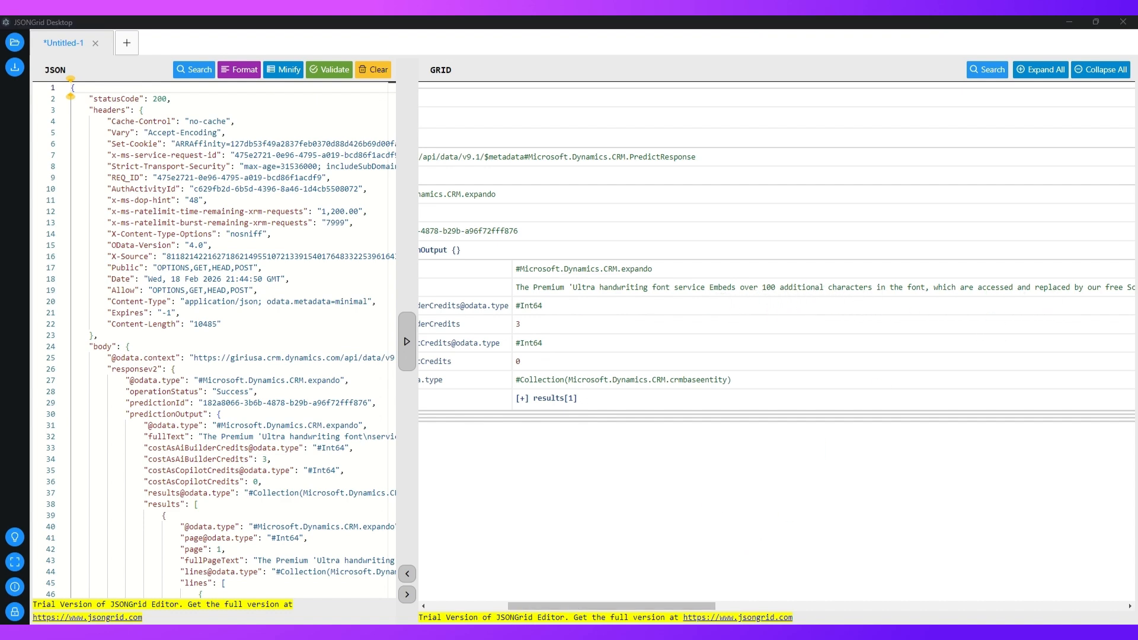
{"action": "mouse_move", "coordinate": [479, 625]}
{"action": "left_click", "coordinate": [515, 573]}
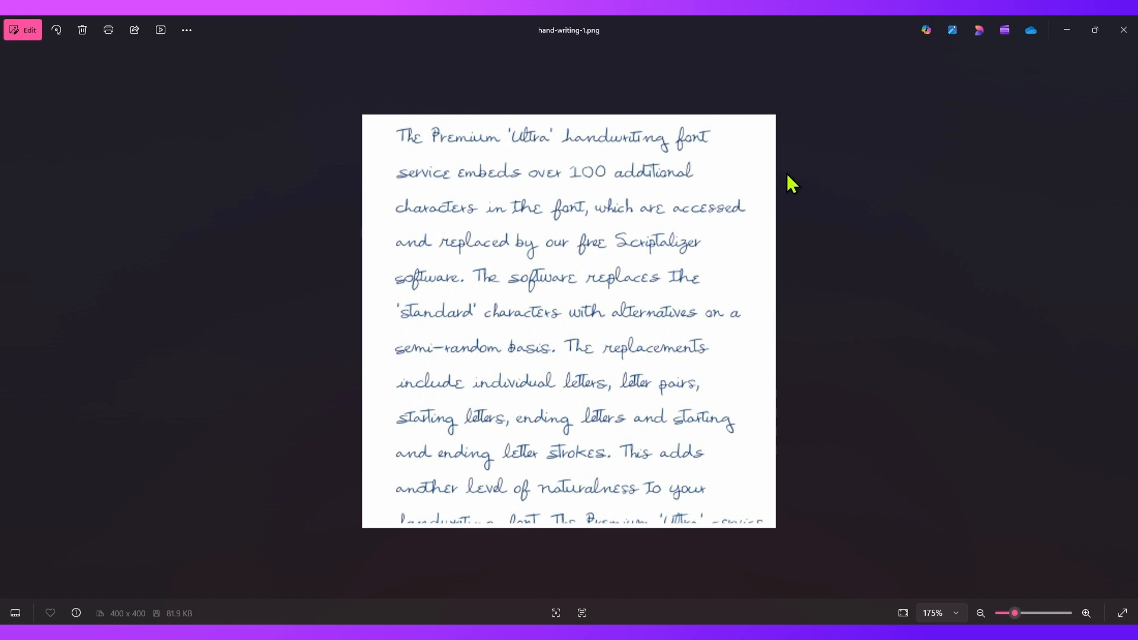
{"action": "left_click", "coordinate": [1066, 28]}
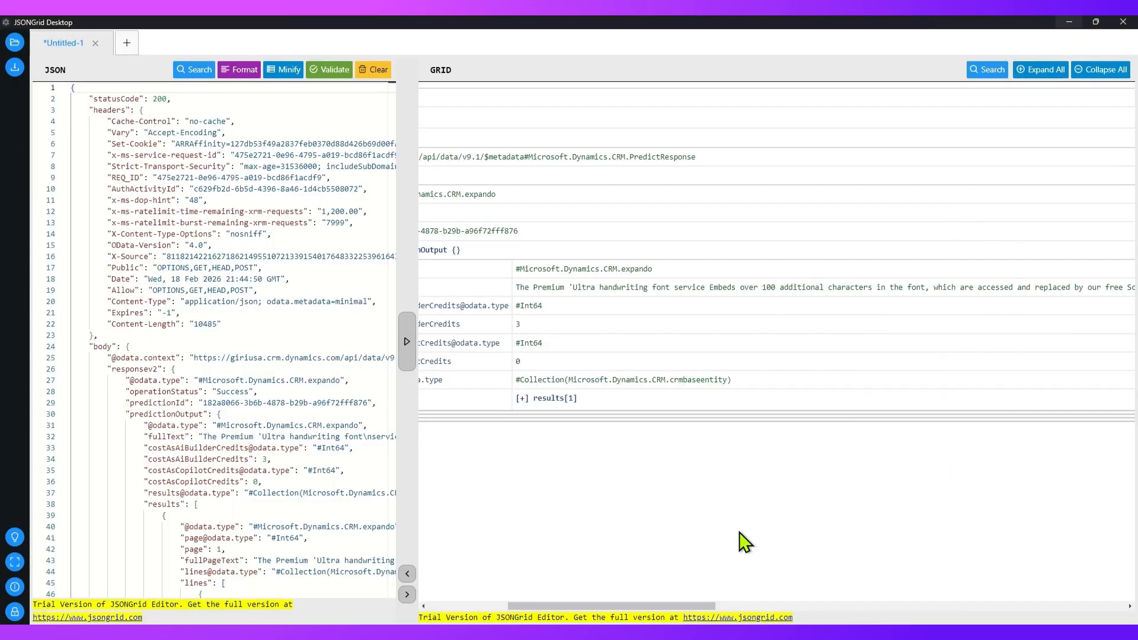
{"action": "left_click_drag", "start_coordinate": [705, 610], "coordinate": [1129, 620]}
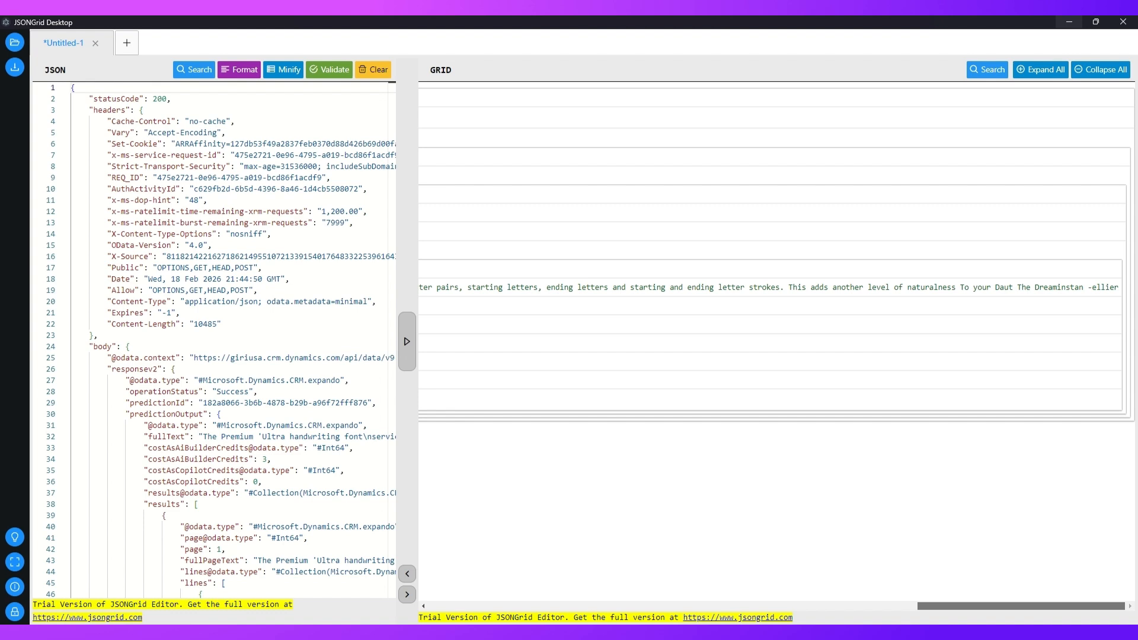
{"action": "left_click_drag", "start_coordinate": [1129, 619], "coordinate": [415, 616]}
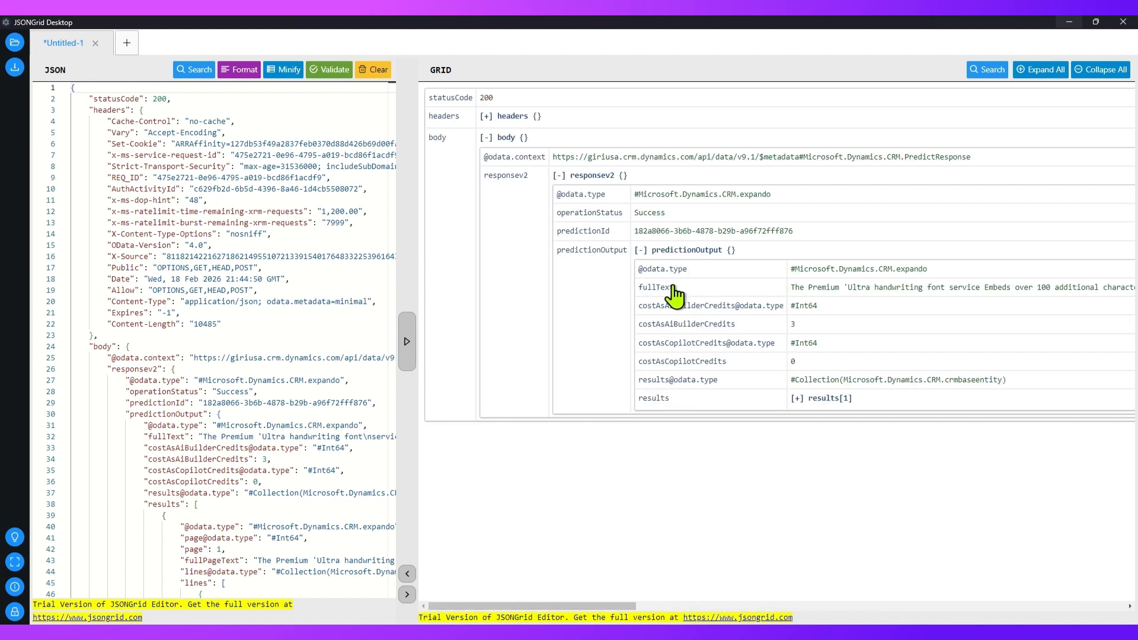
- Expand the results array under predictionOutput and examine its page and page text values
{"action": "left_click", "coordinate": [799, 398]}
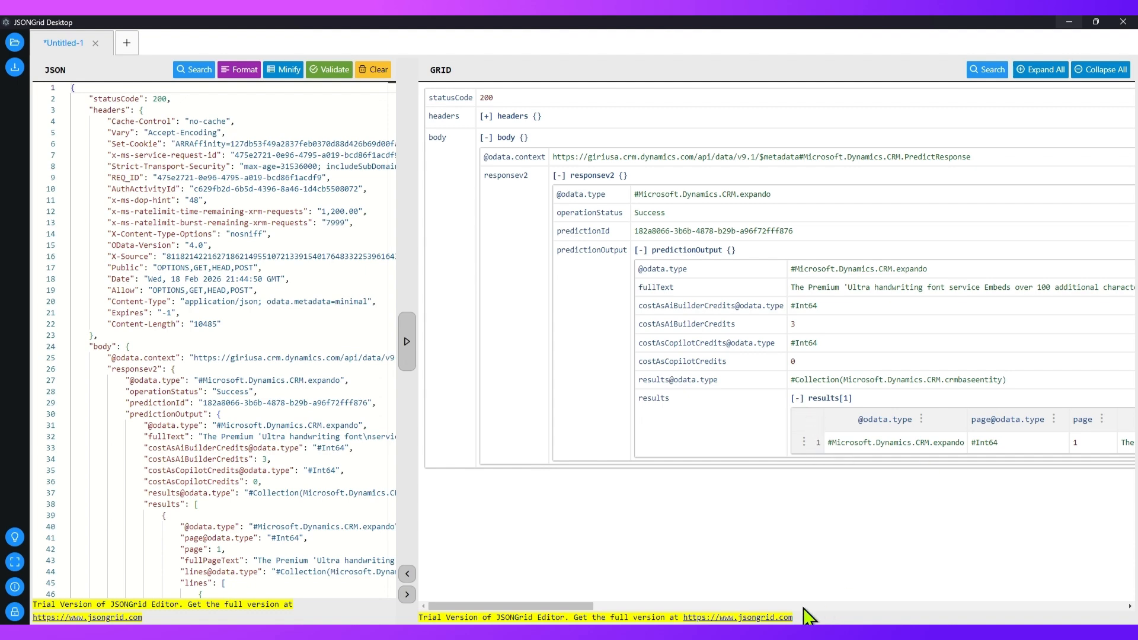
{"action": "left_click_drag", "start_coordinate": [576, 607], "coordinate": [641, 608]}
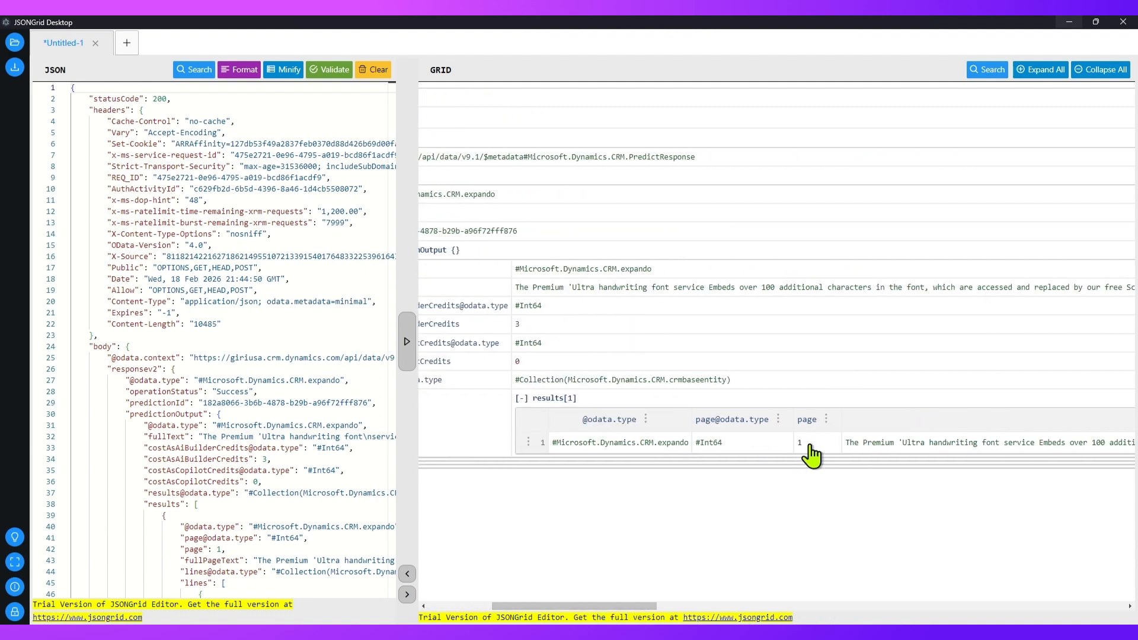
{"action": "left_click_drag", "start_coordinate": [613, 606], "coordinate": [527, 621]}
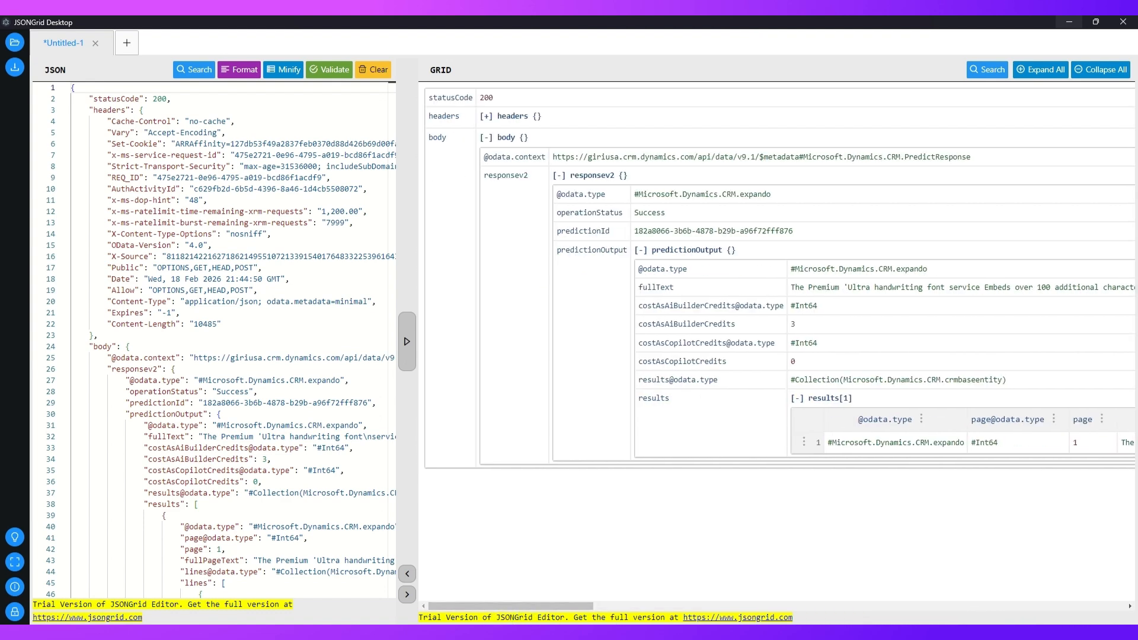
- Review hand-writing-1.png again, outlining the cut-off last line of handwriting, and return to the JSON grid
{"action": "left_click", "coordinate": [479, 636]}
{"action": "left_click", "coordinate": [529, 588]}
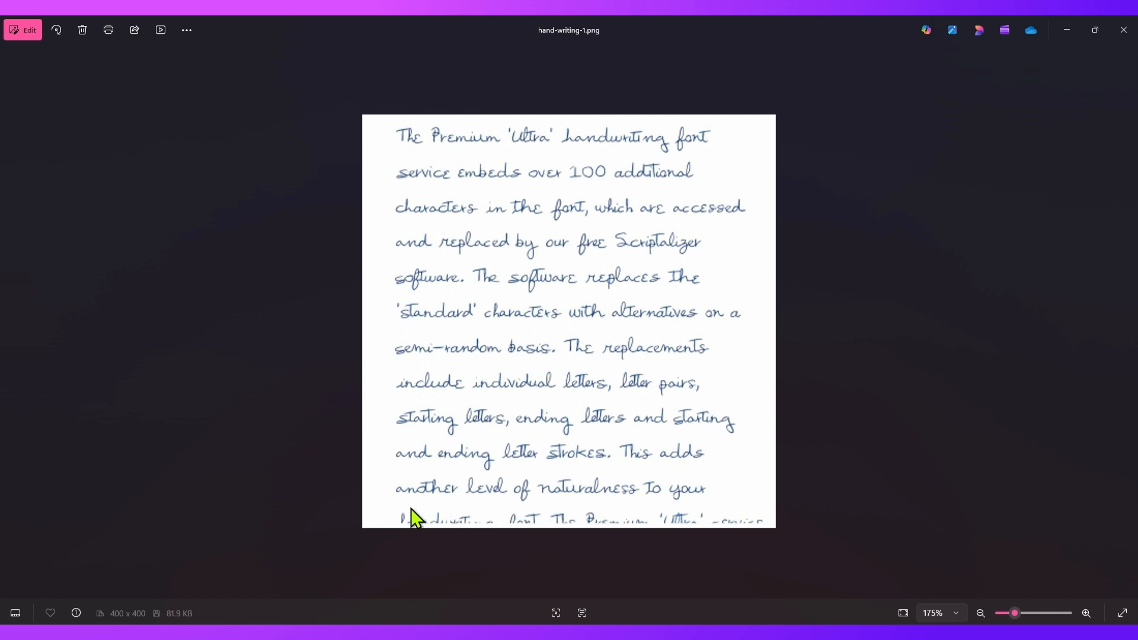
{"action": "left_click_drag", "start_coordinate": [390, 503], "coordinate": [843, 546]}
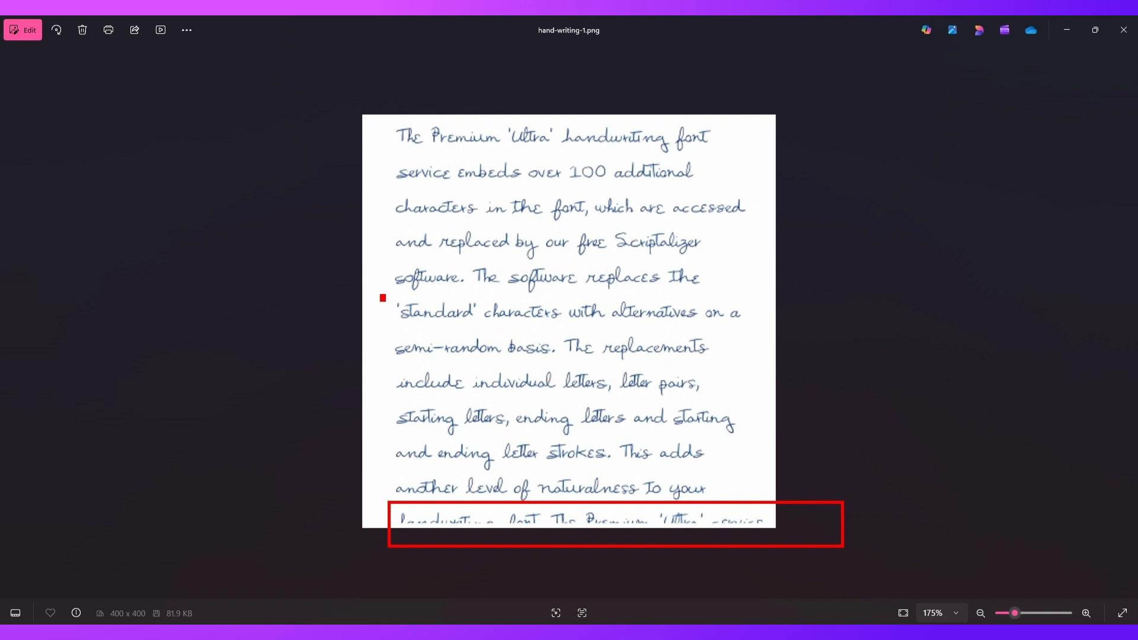
{"action": "left_click_drag", "start_coordinate": [383, 298], "coordinate": [486, 330]}
{"action": "key", "text": "Escape"}
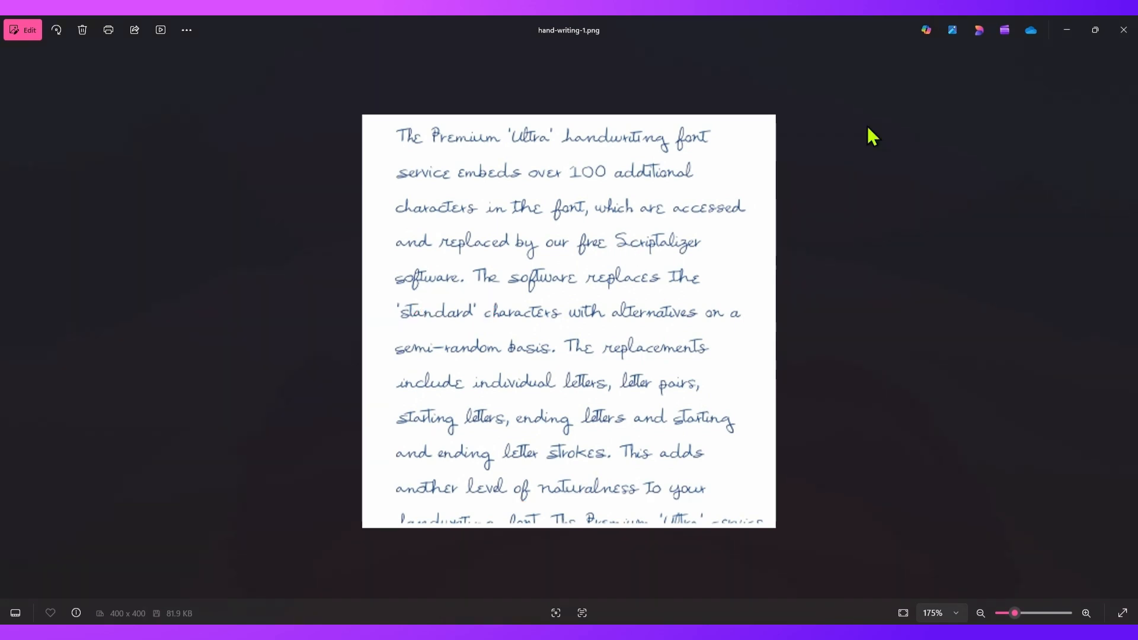
{"action": "left_click", "coordinate": [1067, 31]}
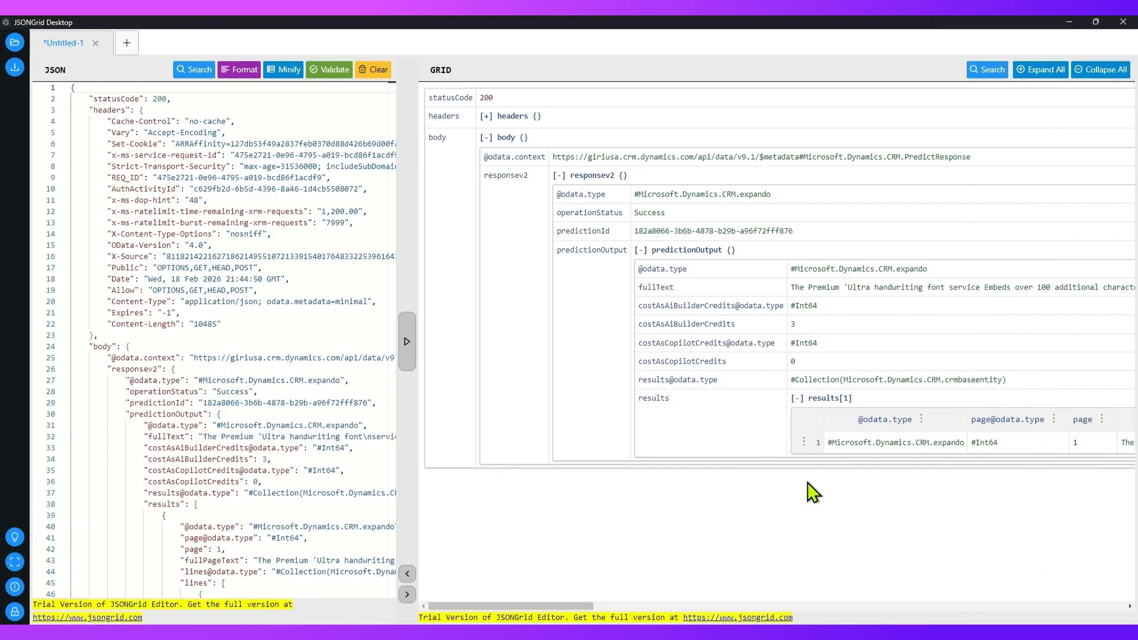
- Read the recognized page text in the results row and the fullText value of the grid
{"action": "left_click_drag", "start_coordinate": [568, 602], "coordinate": [752, 620]}
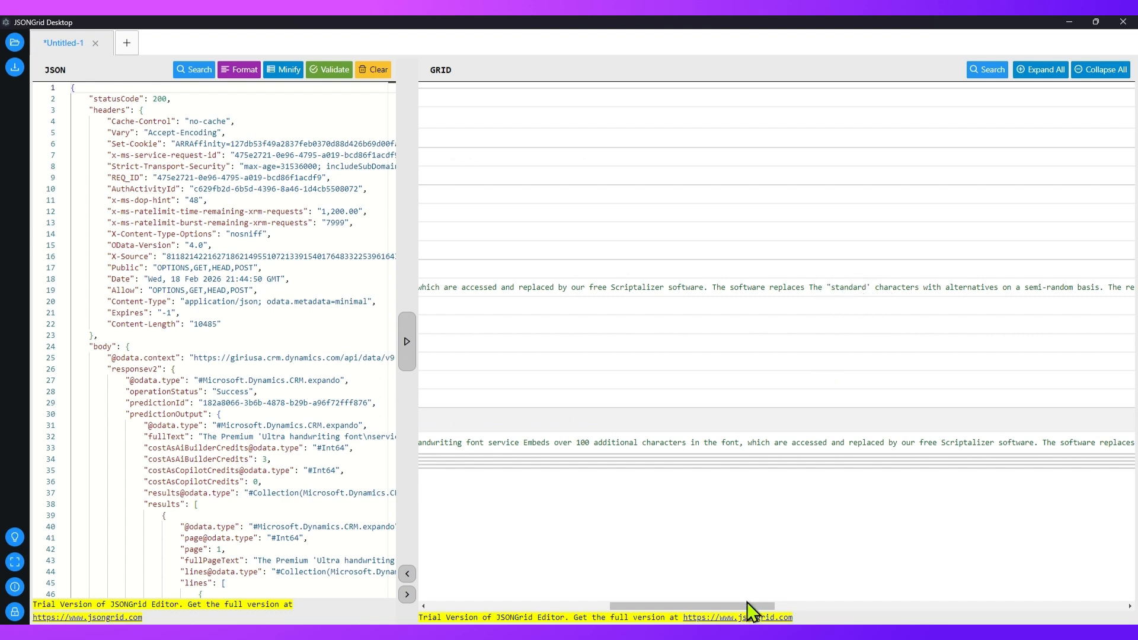
{"action": "left_click_drag", "start_coordinate": [749, 606], "coordinate": [764, 604]}
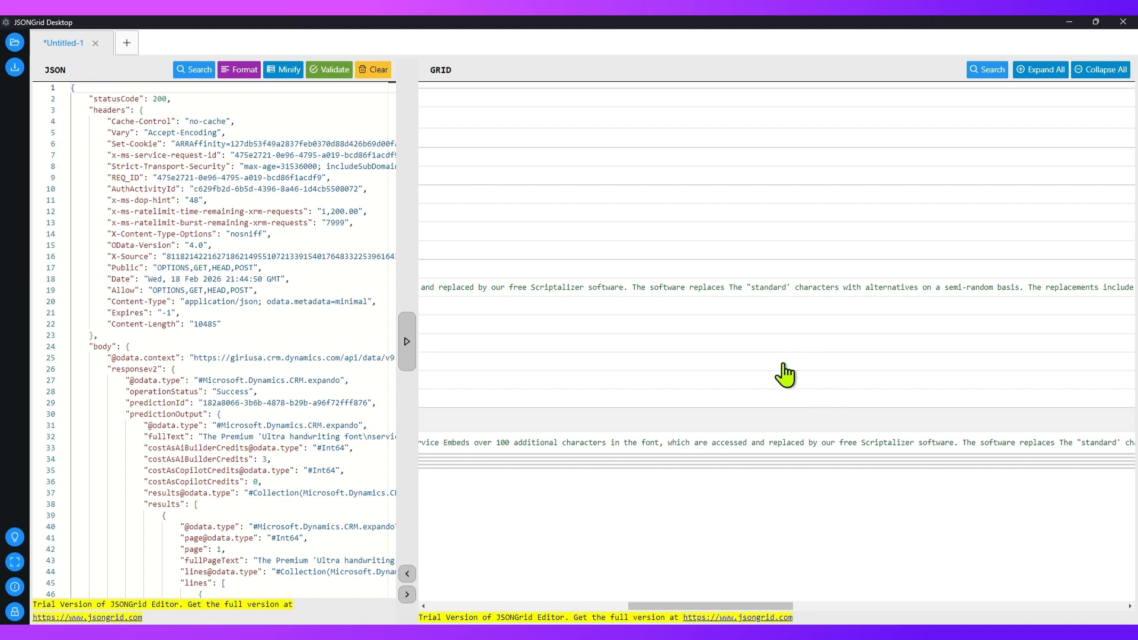